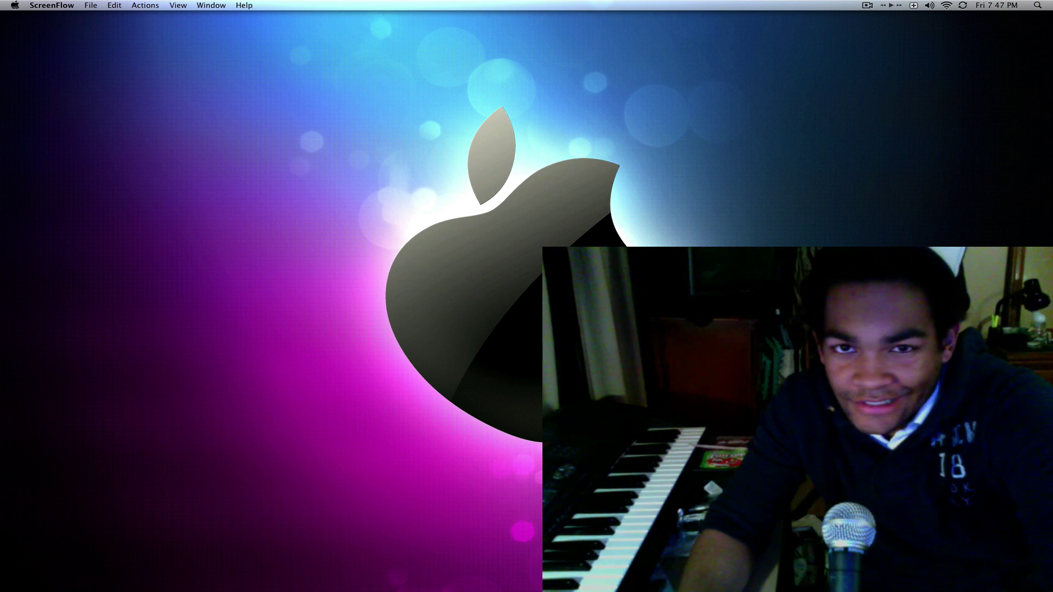
Bring the Ableton Live window to the front, widen it and reposition it on the desktop.
{"action": "mouse_move", "coordinate": [2, 205]}
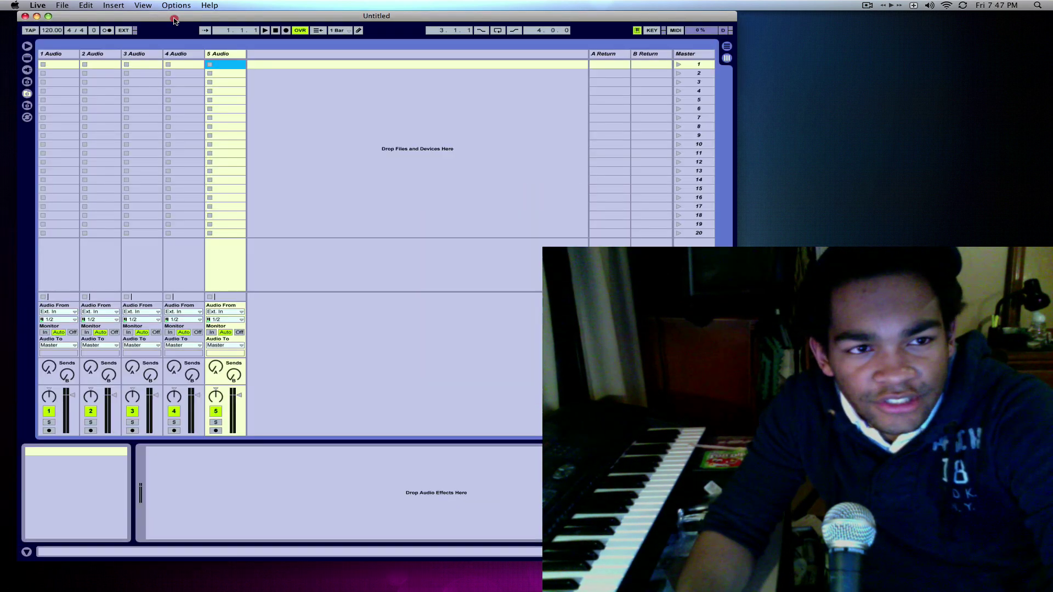
{"action": "left_click_drag", "start_coordinate": [174, 20], "coordinate": [205, 29]}
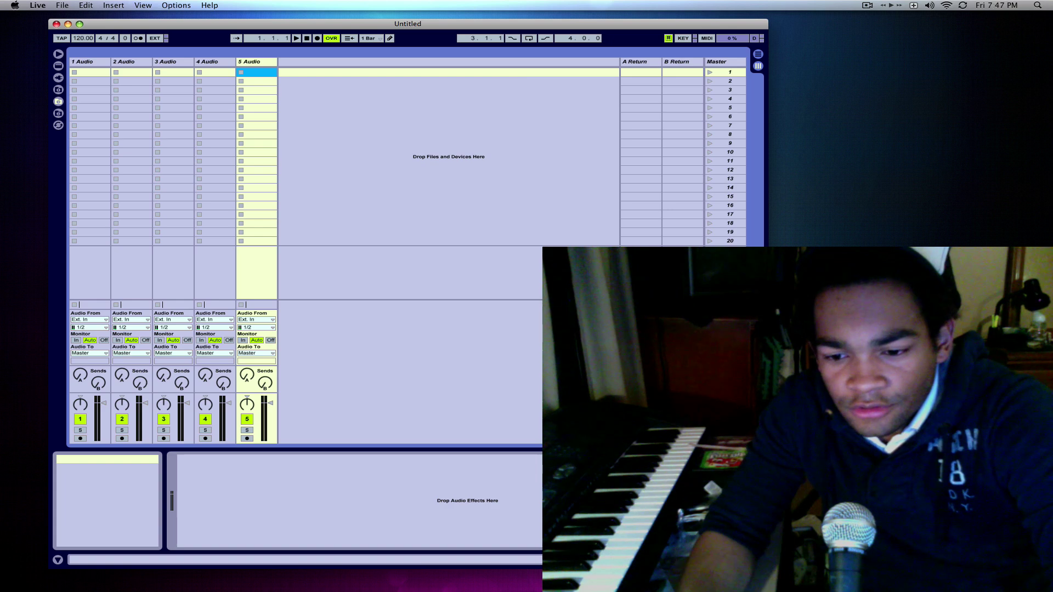
{"action": "key", "text": "super+Tab"}
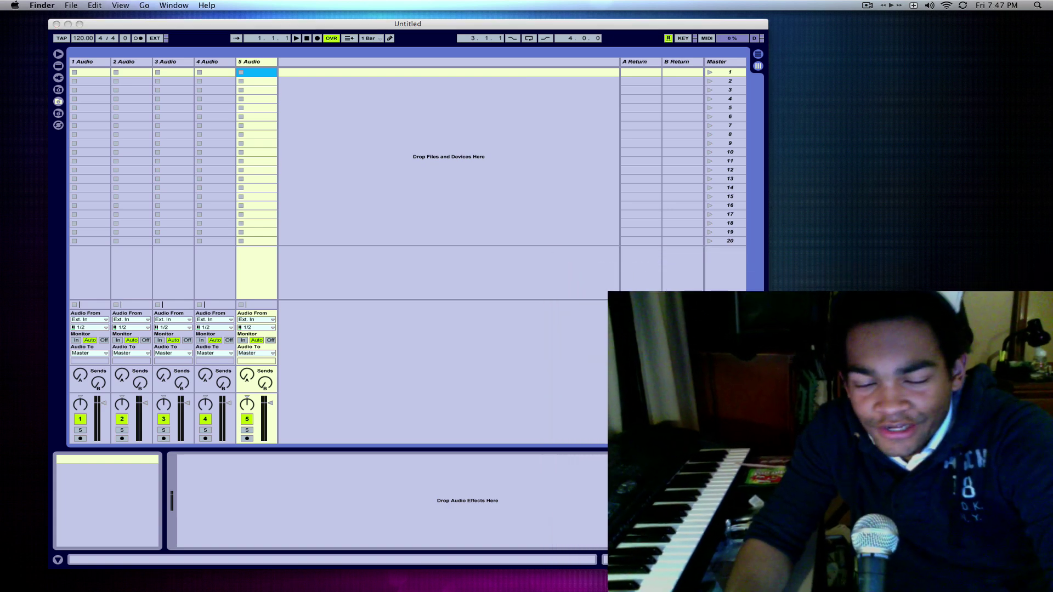
{"action": "key", "text": "super+Tab"}
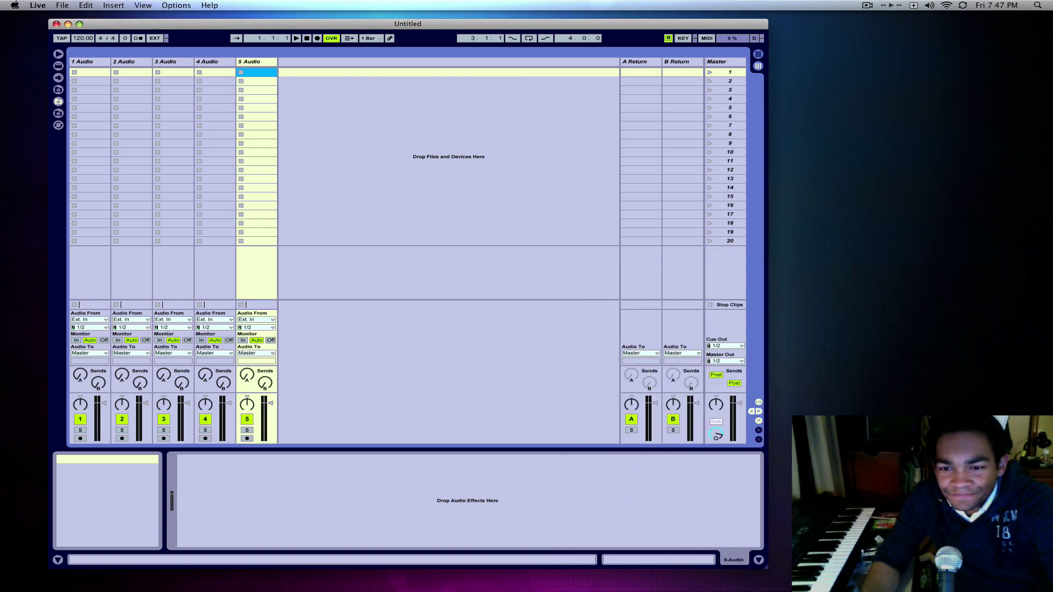
{"action": "left_click_drag", "start_coordinate": [766, 568], "coordinate": [955, 521]}
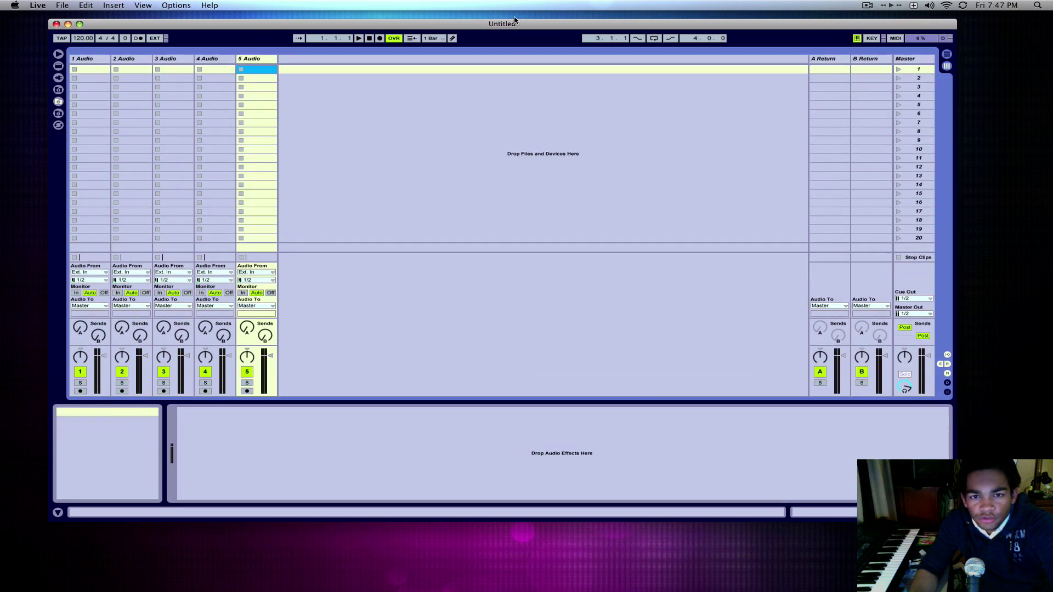
{"action": "left_click_drag", "start_coordinate": [515, 20], "coordinate": [531, 47]}
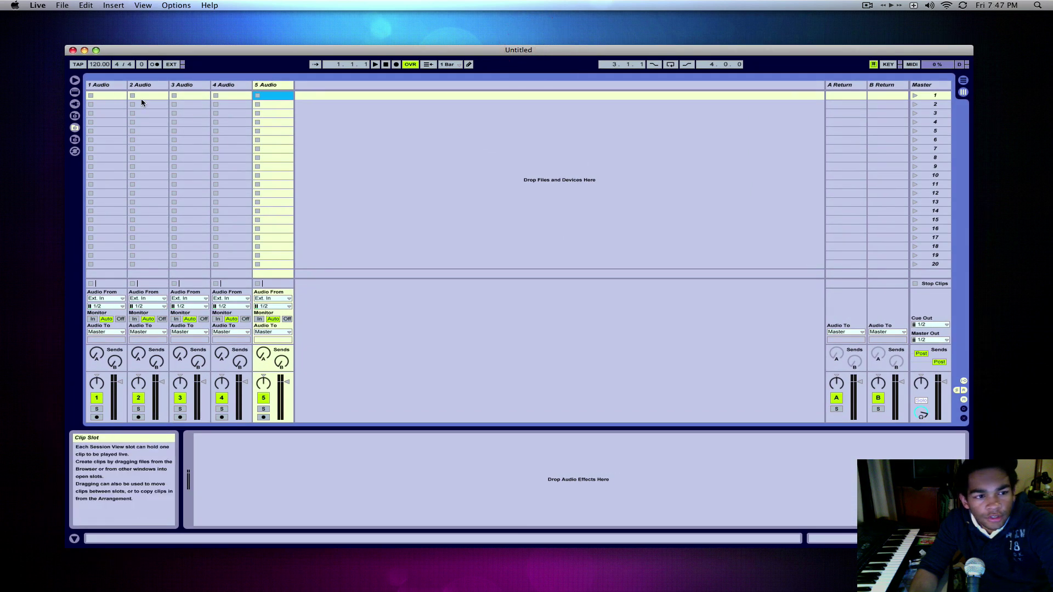
Show the file browser, and look at the Arrangement View before returning to the Session View.
{"action": "left_click", "coordinate": [75, 80]}
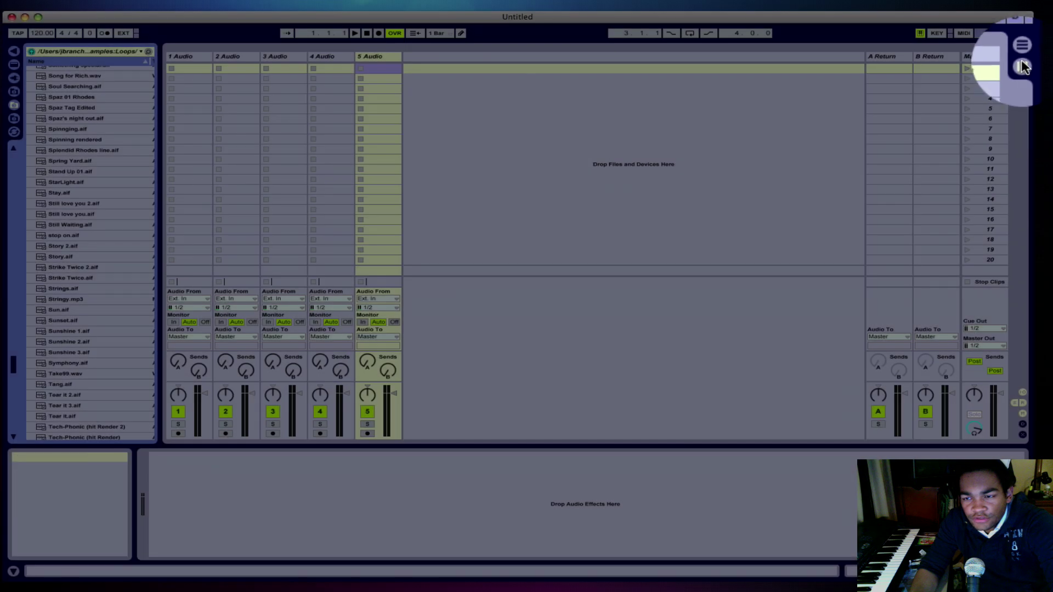
{"action": "left_click", "coordinate": [1022, 66]}
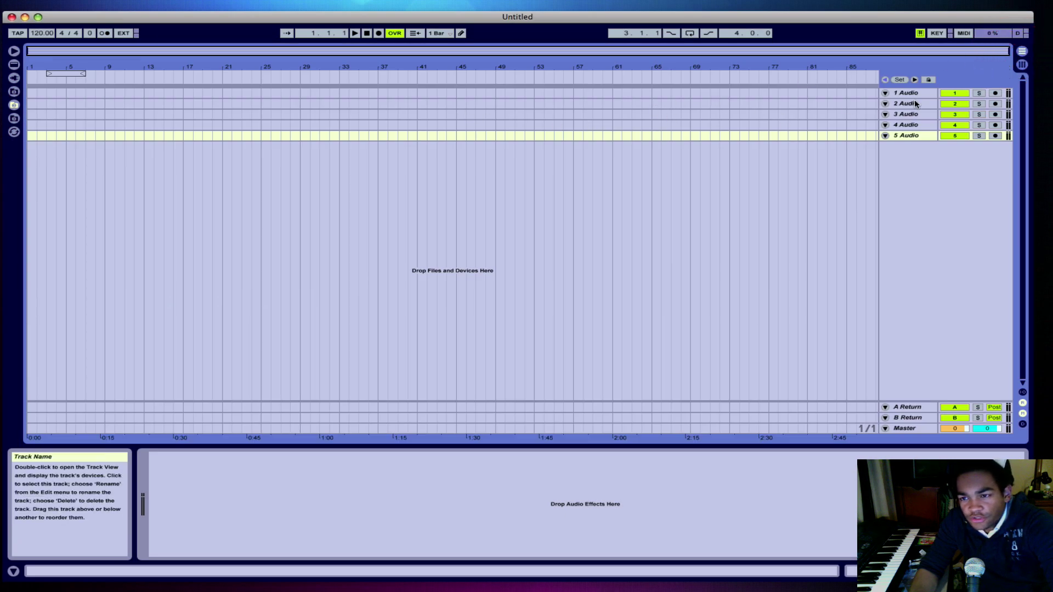
{"action": "left_click", "coordinate": [1021, 66]}
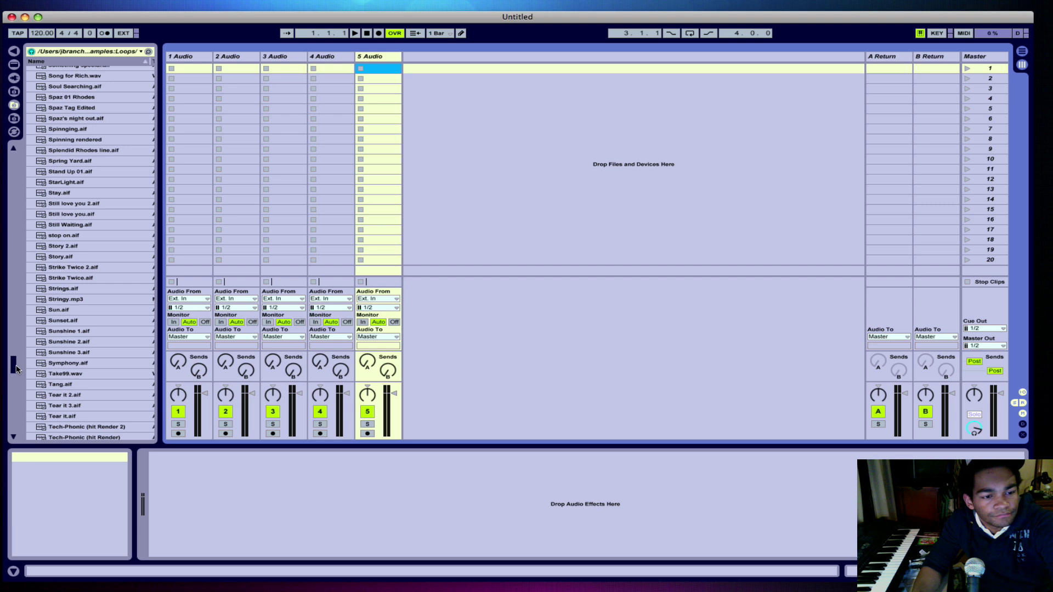
Preview the Serenade samples in the Loops folder and load Serenade 3.aif into the first clip slot of 1 Audio.
{"action": "left_click_drag", "start_coordinate": [16, 369], "coordinate": [18, 366]}
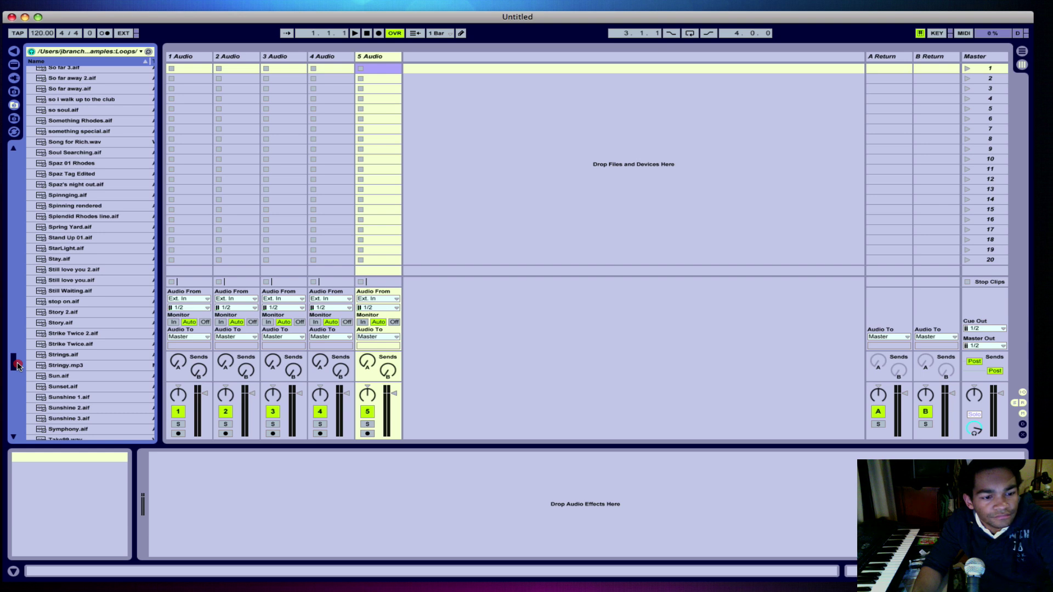
{"action": "left_click_drag", "start_coordinate": [17, 365], "coordinate": [28, 346]}
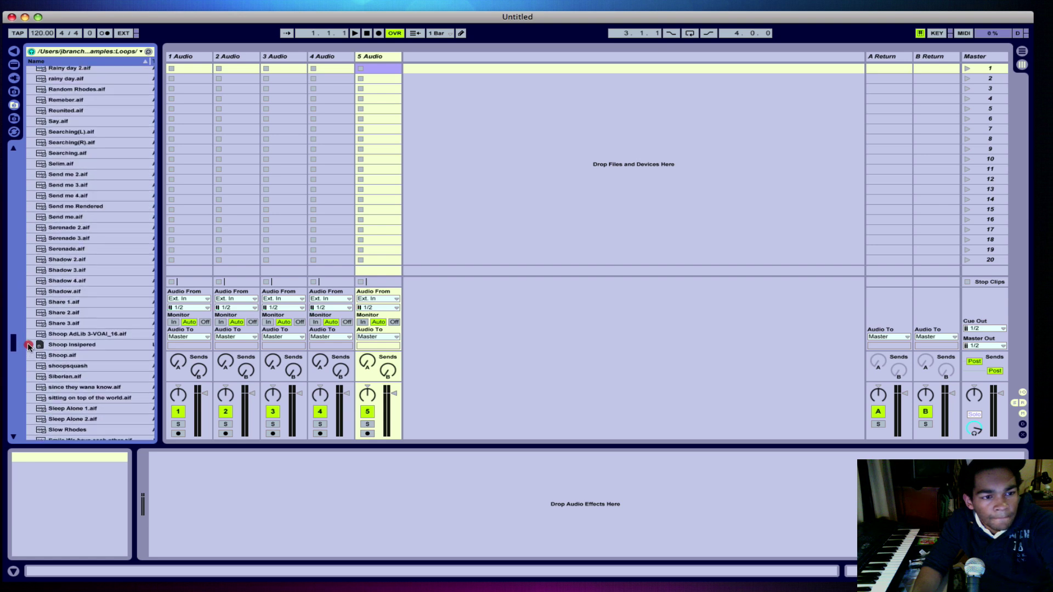
{"action": "left_click", "coordinate": [74, 248]}
{"action": "left_click", "coordinate": [78, 238]}
{"action": "left_click", "coordinate": [80, 228]}
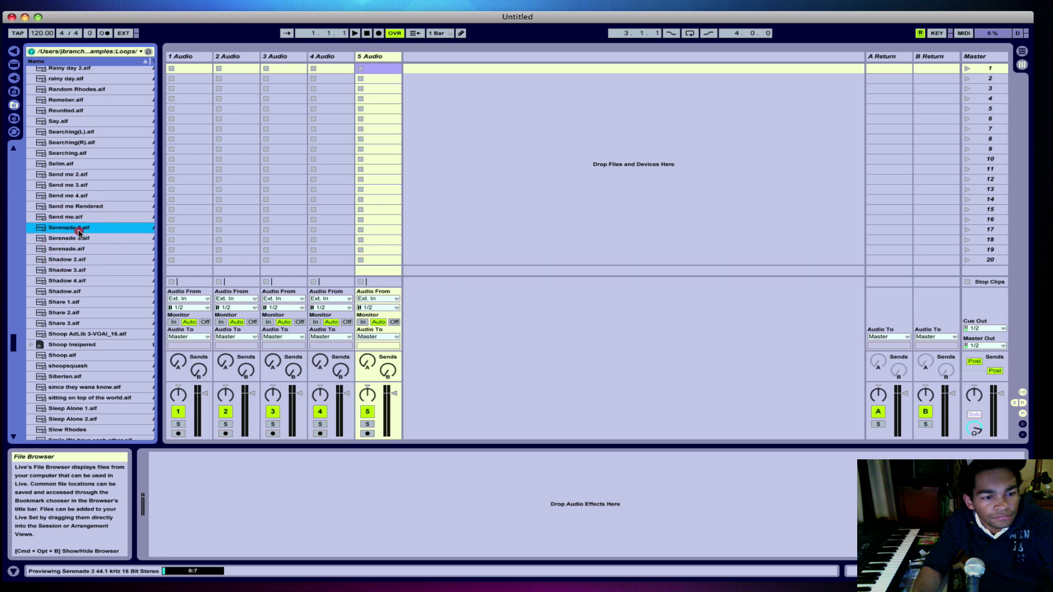
{"action": "left_click", "coordinate": [81, 238]}
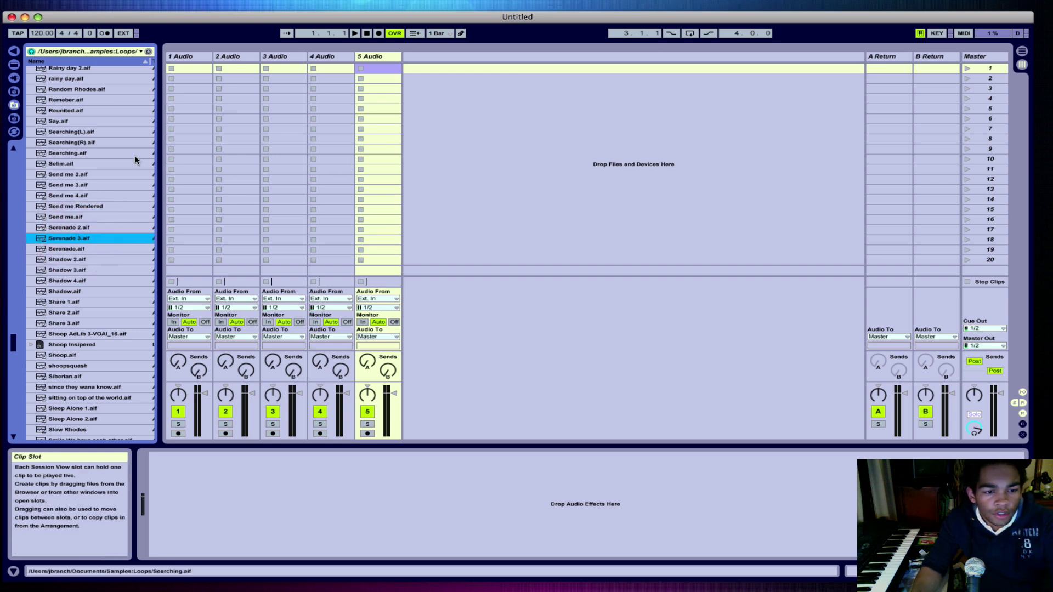
{"action": "left_click_drag", "start_coordinate": [78, 239], "coordinate": [199, 68]}
Delete the four empty audio tracks, 5 Audio through 2 Audio, keeping only 1 Audio.
{"action": "left_click", "coordinate": [370, 57]}
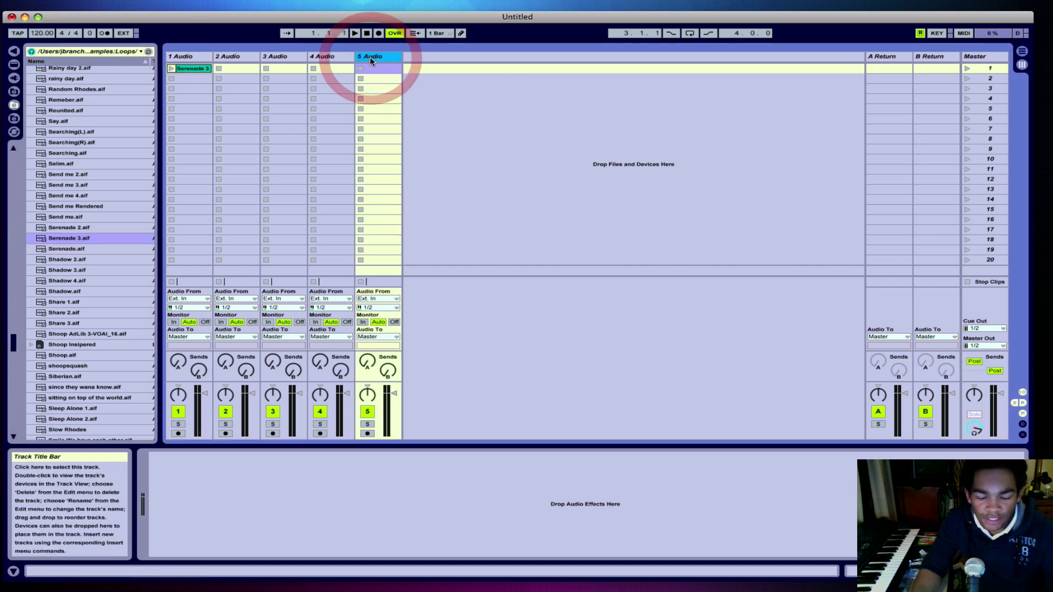
{"action": "key", "text": "Delete"}
{"action": "key", "text": "Delete"}
{"action": "key", "text": "Delete"}
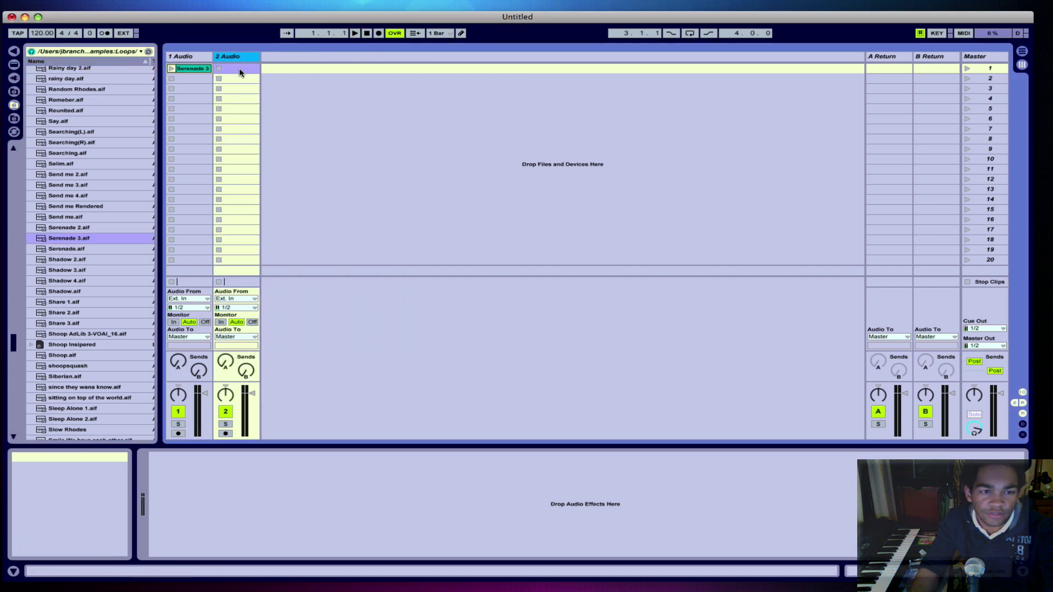
{"action": "key", "text": "Delete"}
Open the Serenade 3 clip for editing and play it with the metronome on.
{"action": "double_click", "coordinate": [197, 71]}
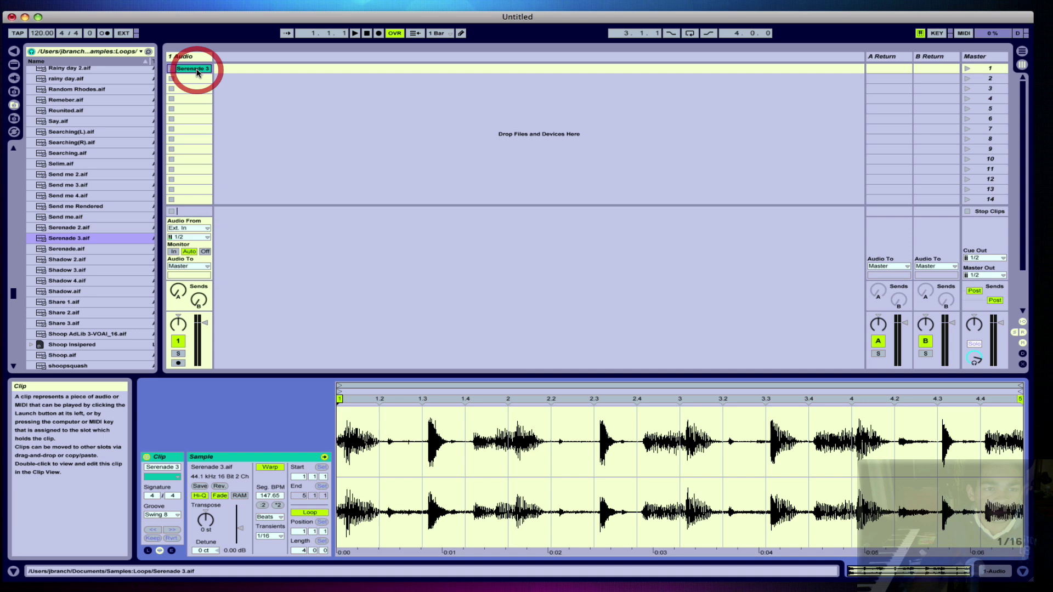
{"action": "left_click", "coordinate": [106, 34]}
{"action": "key", "text": "space"}
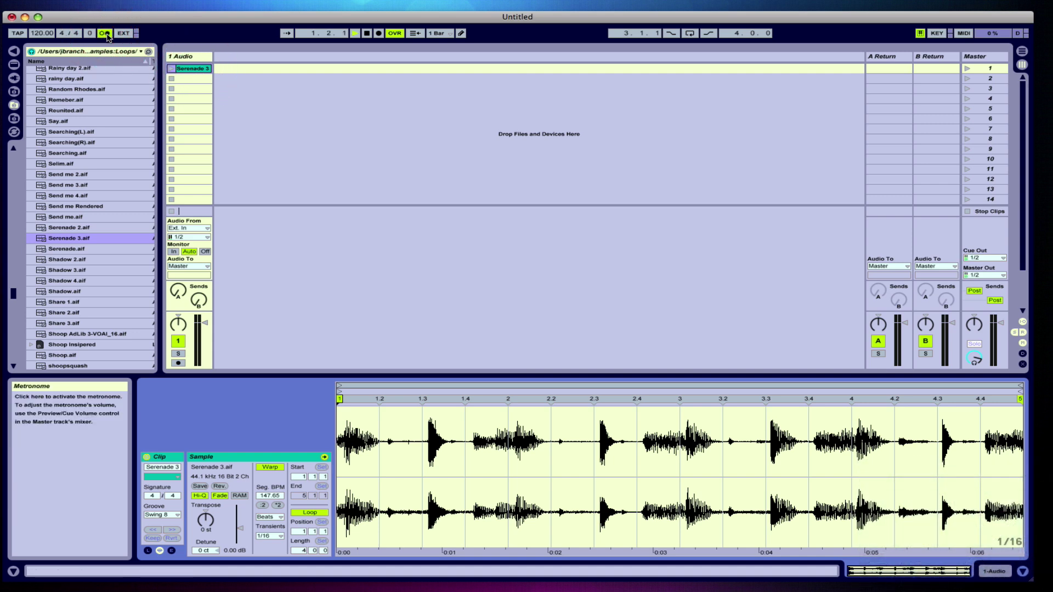
{"action": "left_click", "coordinate": [171, 69]}
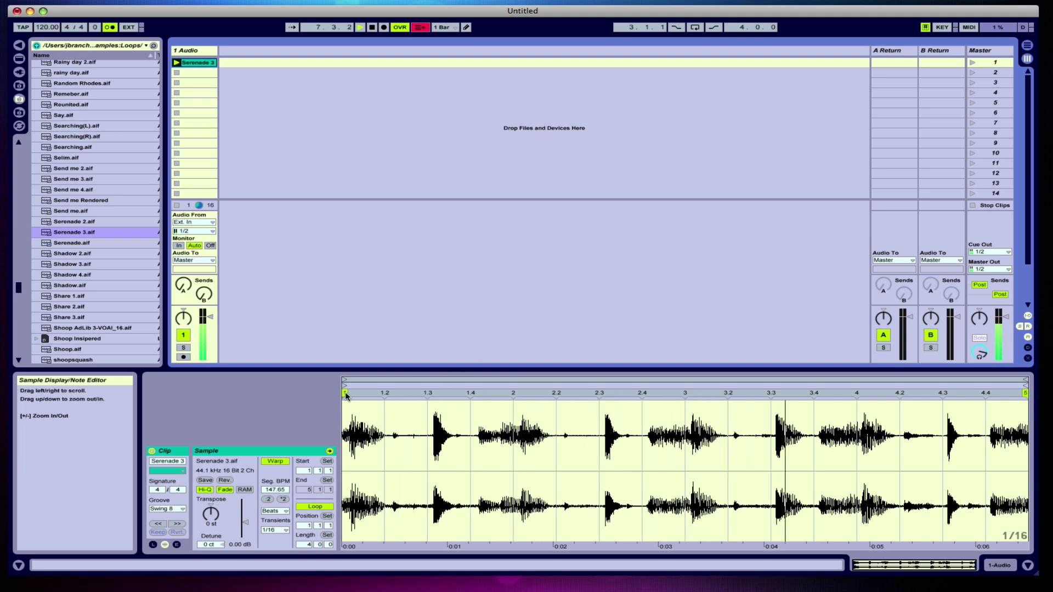
Align the first warp marker with the sample's first transient and halve the clip's segment tempo.
{"action": "left_click_drag", "start_coordinate": [345, 392], "coordinate": [354, 393]}
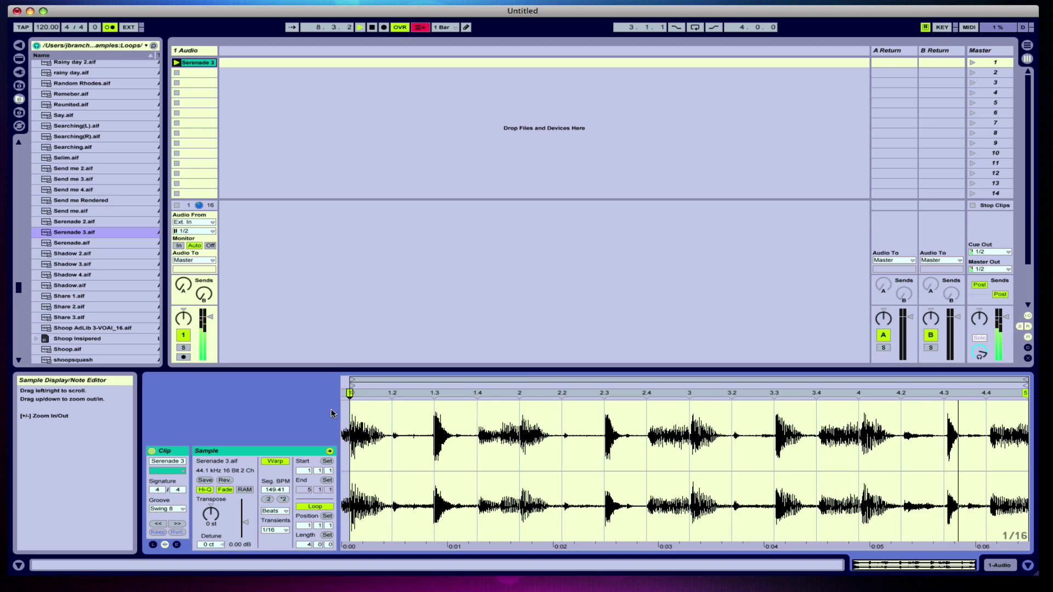
{"action": "left_click", "coordinate": [268, 499]}
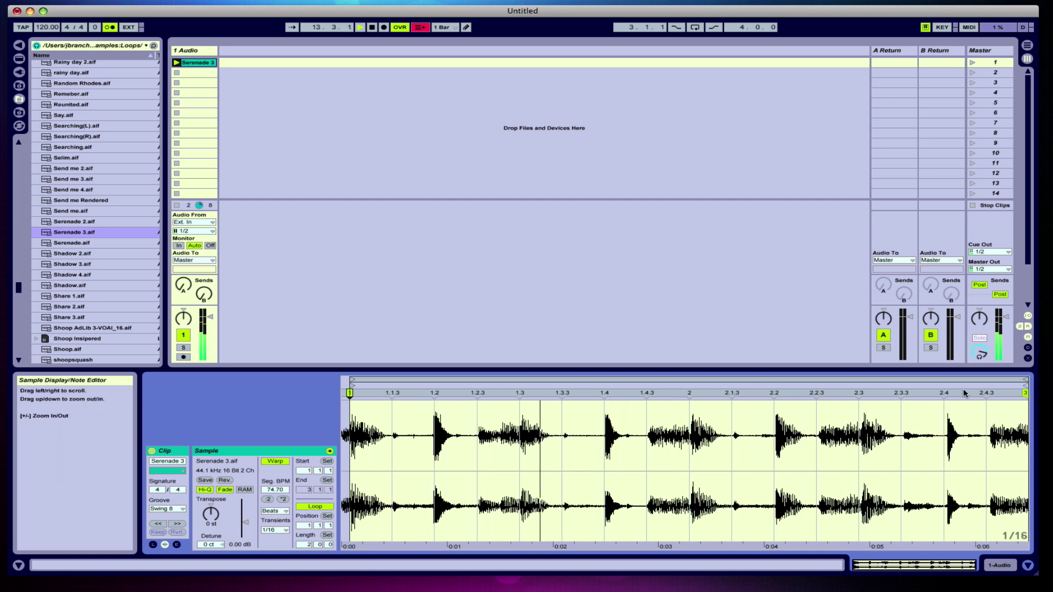
{"action": "left_click", "coordinate": [1029, 393]}
Set the Serenade 3 clip's warp mode to Re-Pitch.
{"action": "left_click", "coordinate": [271, 511]}
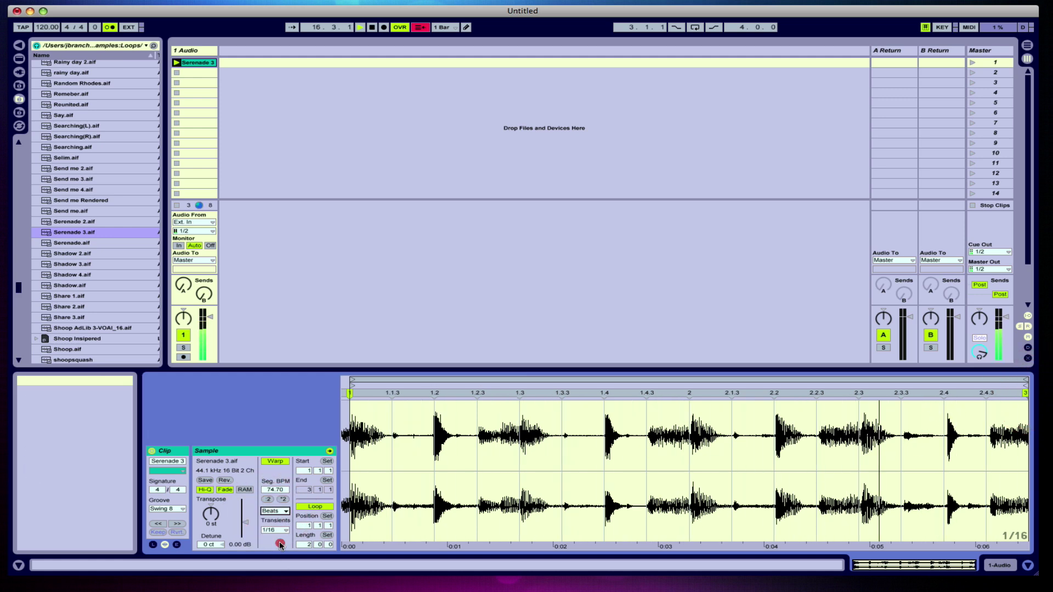
{"action": "left_click", "coordinate": [278, 541]}
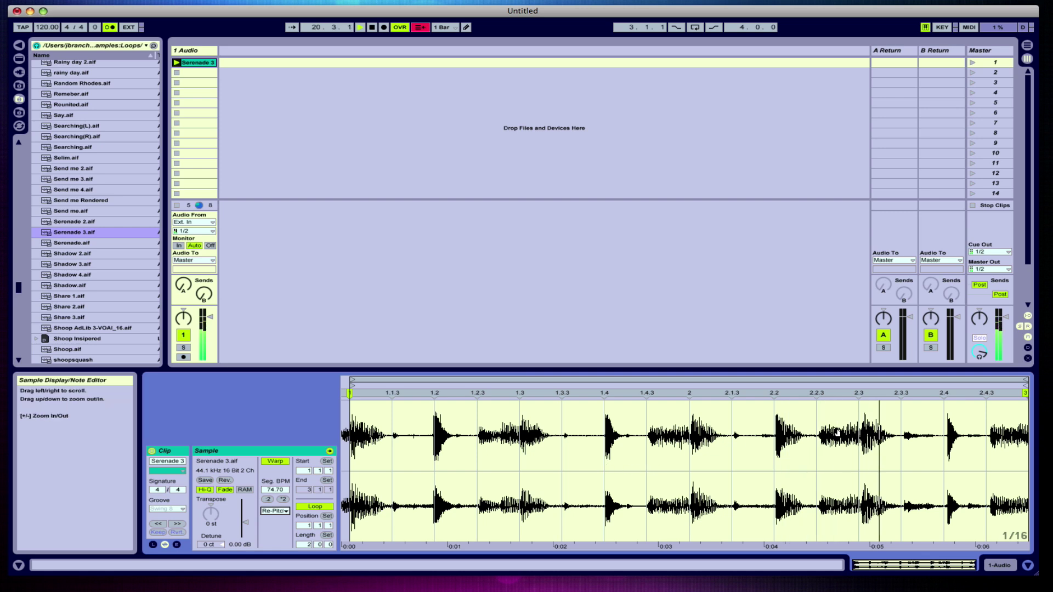
Try adding a warp marker at 1.4, moving it to the following transient, and remove it again.
{"action": "left_click", "coordinate": [605, 394]}
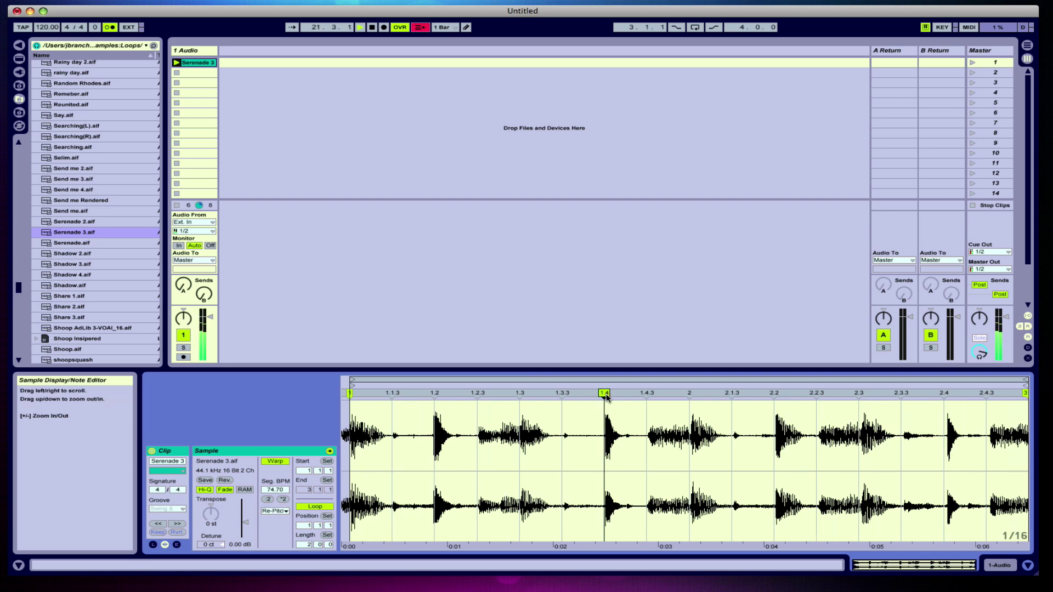
{"action": "left_click_drag", "start_coordinate": [606, 395], "coordinate": [698, 393]}
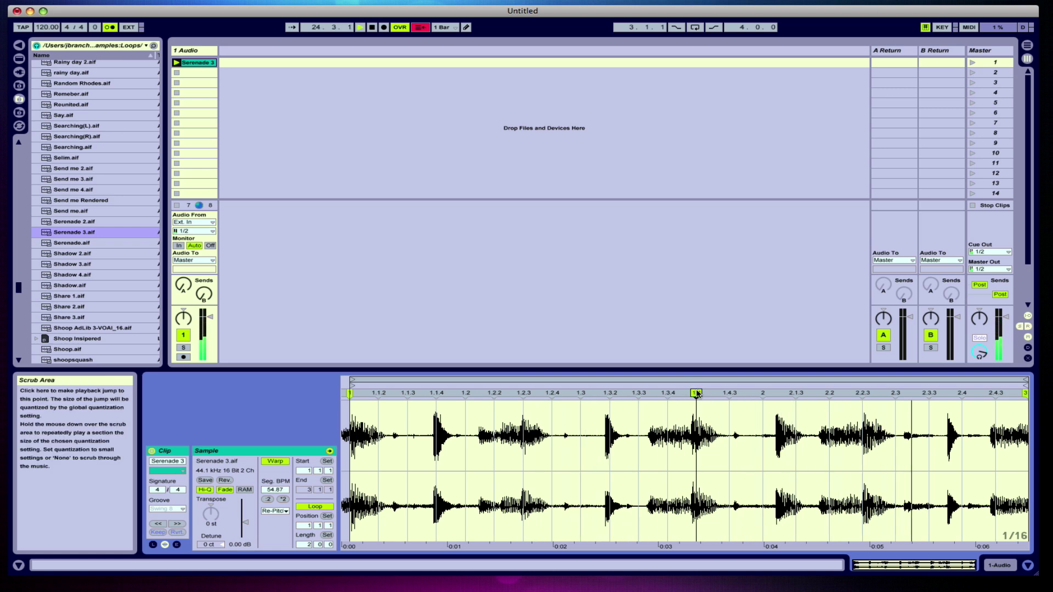
{"action": "double_click", "coordinate": [697, 393]}
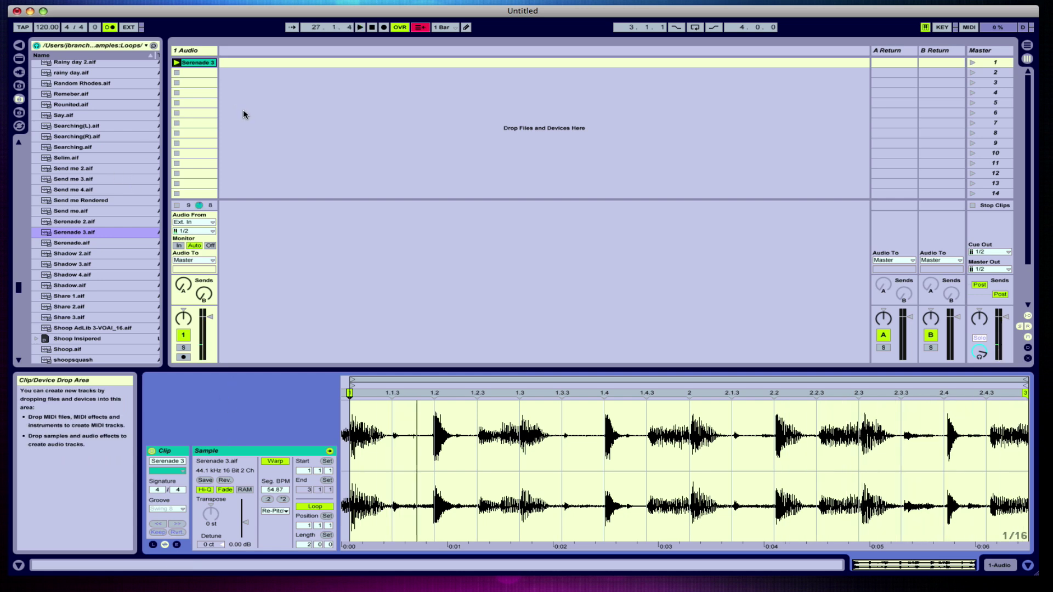
Briefly restart and stop playback, and raise the clip gain to 4.06 dB.
{"action": "key", "text": "space"}
{"action": "key", "text": "space"}
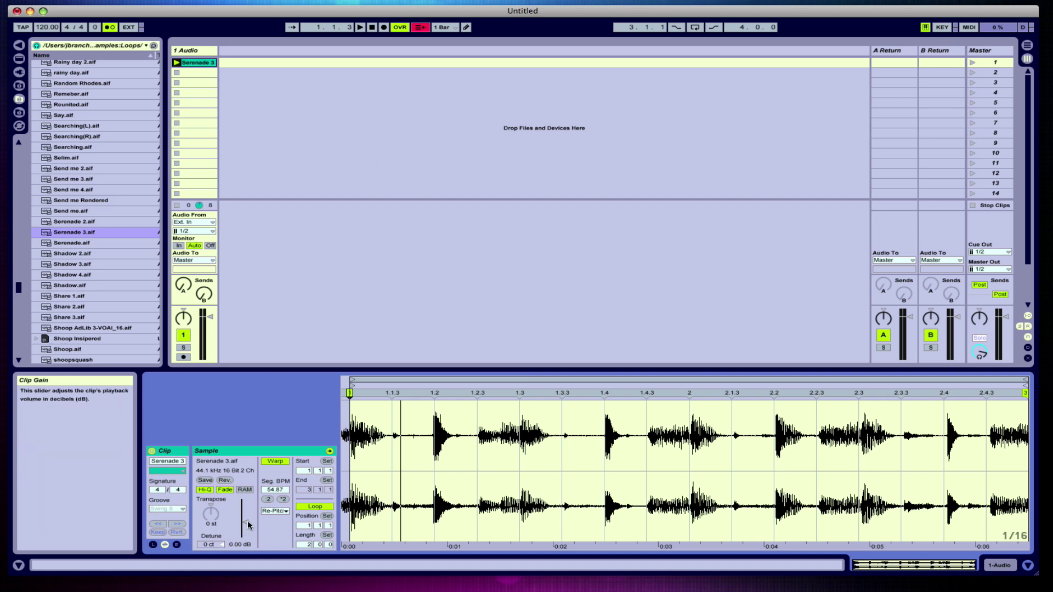
{"action": "left_click_drag", "start_coordinate": [248, 523], "coordinate": [248, 517]}
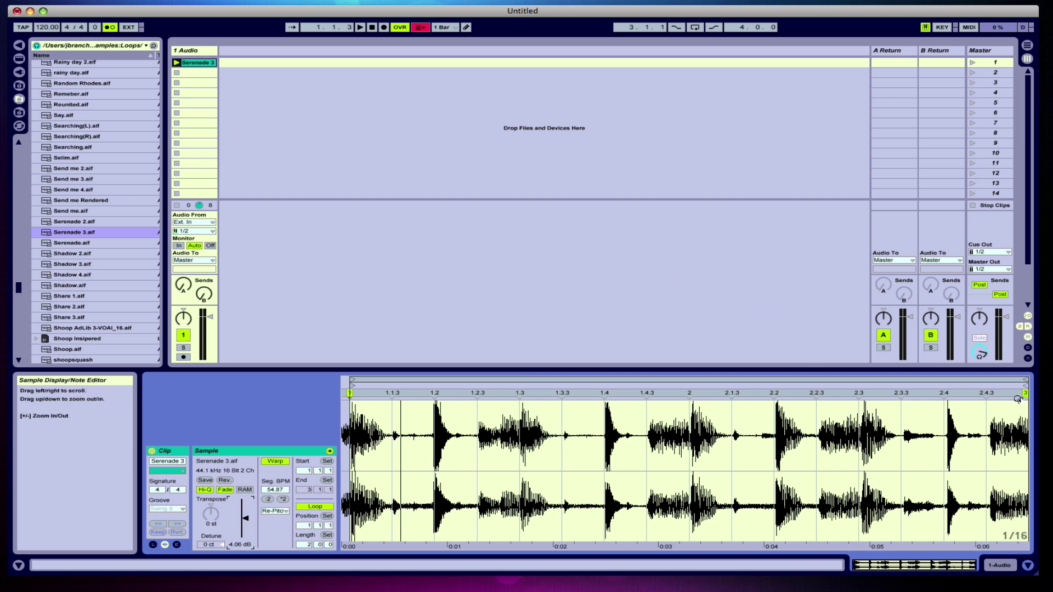
Trim the clip to its first beat by ending both the loop and the clip at 1.2, with looping turned off.
{"action": "left_click_drag", "start_coordinate": [1024, 381], "coordinate": [442, 396]}
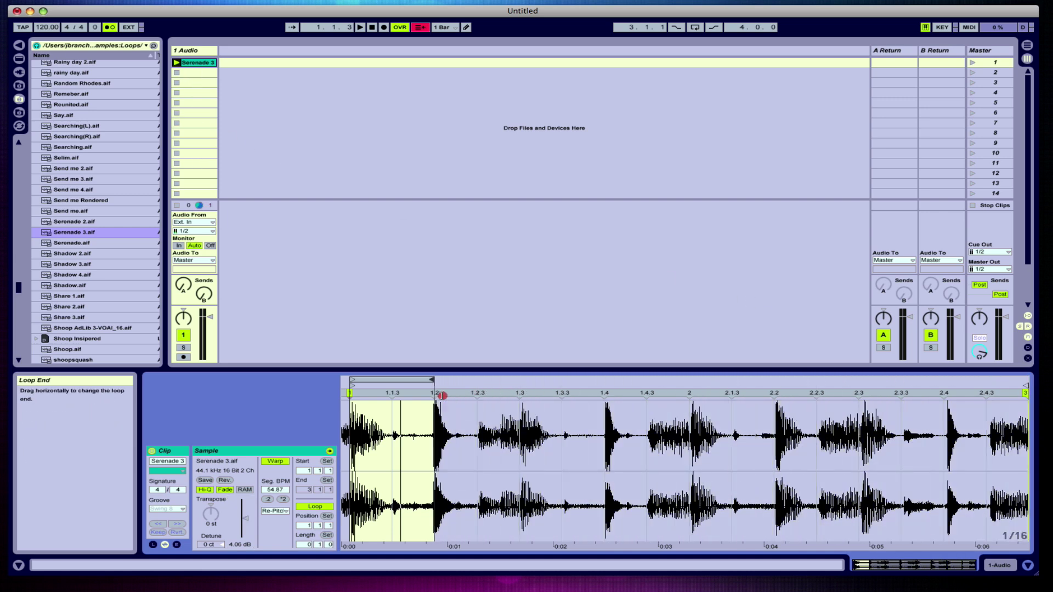
{"action": "left_click", "coordinate": [177, 63]}
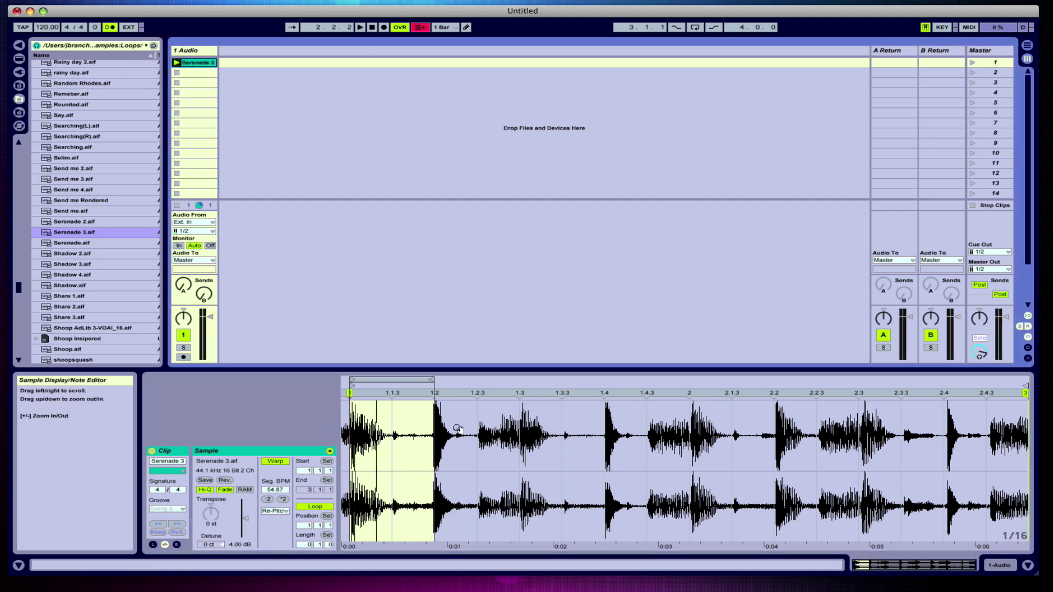
{"action": "left_click", "coordinate": [315, 506]}
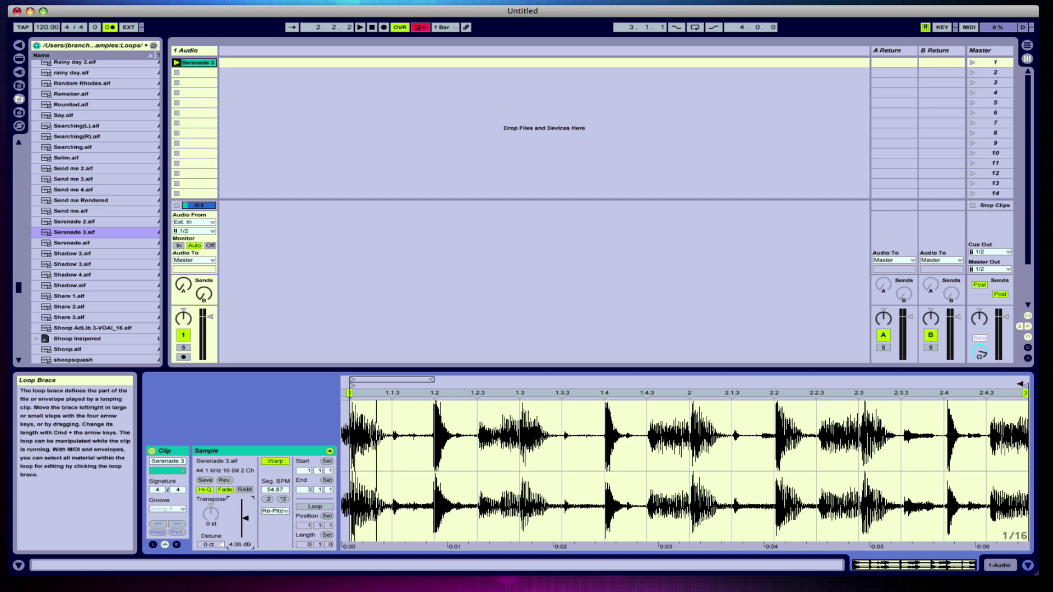
{"action": "left_click_drag", "start_coordinate": [1023, 386], "coordinate": [439, 386]}
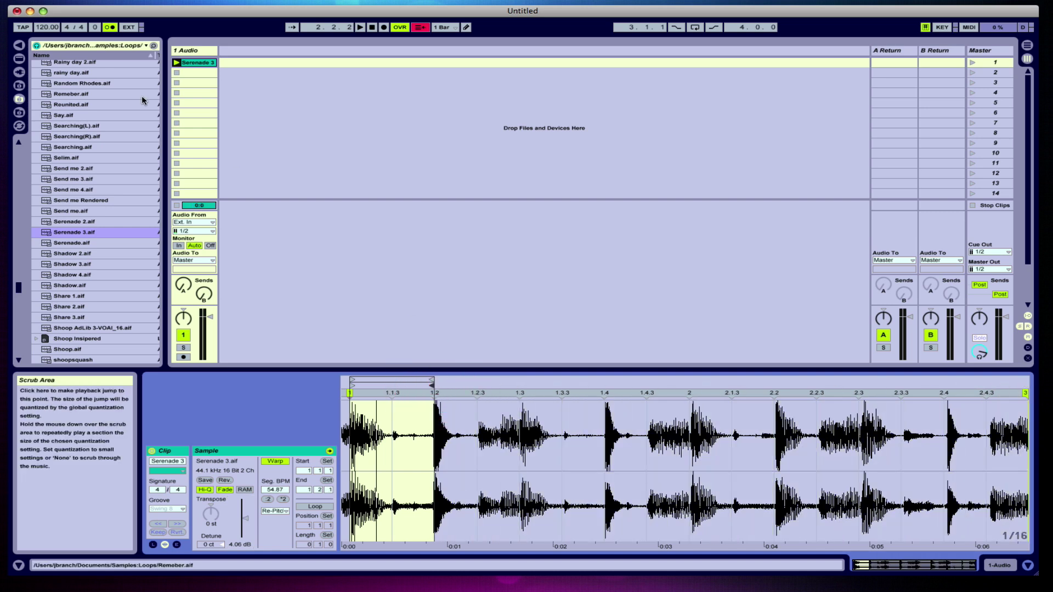
Duplicate the Serenade 3 clip into the second slot and set the copy's loop brace and play region from 1.2 to 1.3.
{"action": "left_click", "coordinate": [202, 66]}
{"action": "left_click_drag", "start_coordinate": [205, 72], "coordinate": [205, 72]}
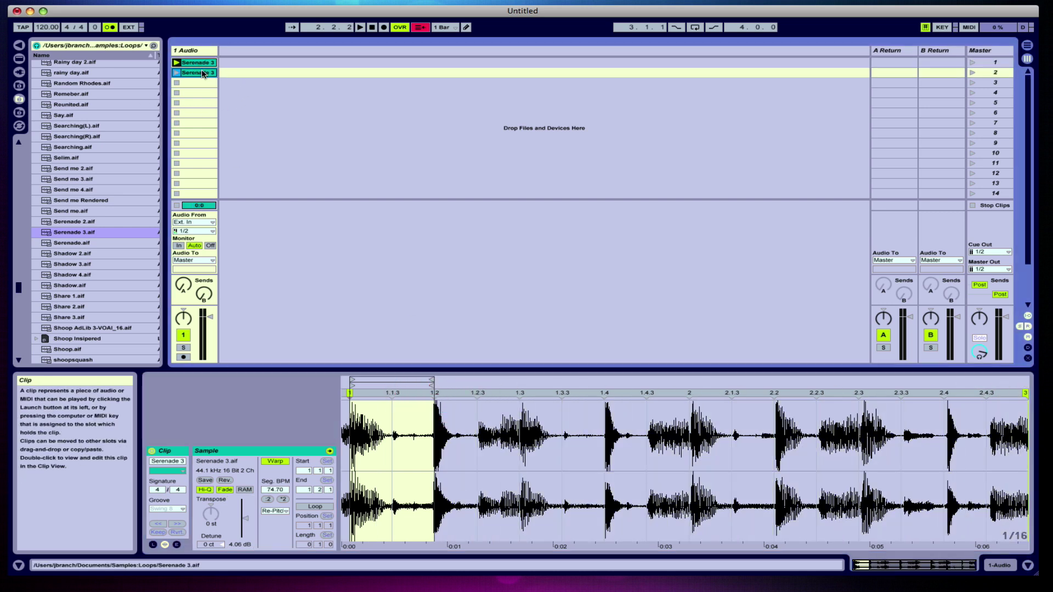
{"action": "left_click_drag", "start_coordinate": [379, 380], "coordinate": [465, 379]}
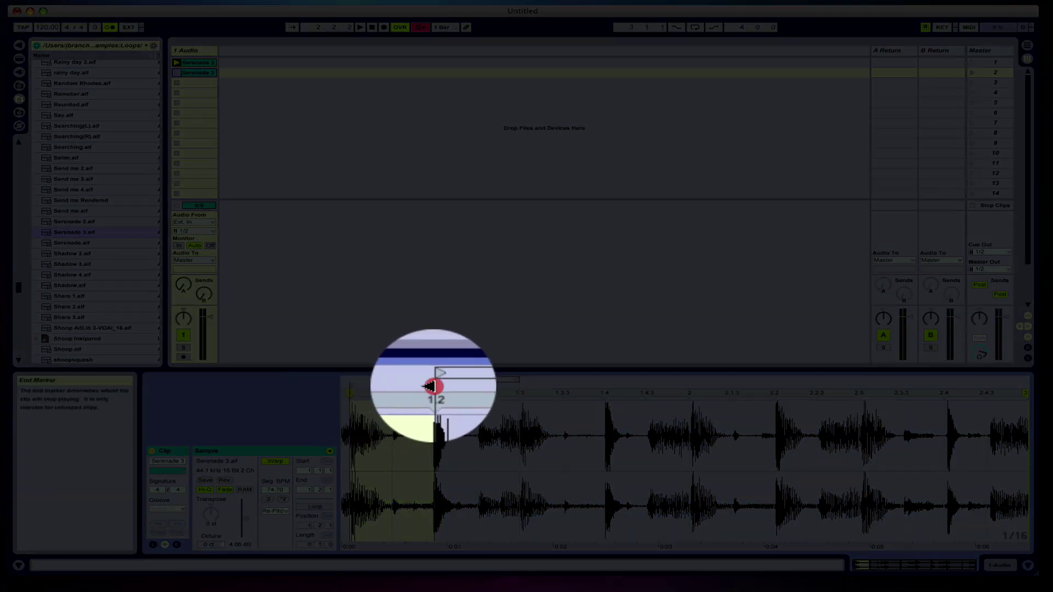
{"action": "left_click_drag", "start_coordinate": [432, 384], "coordinate": [515, 387]}
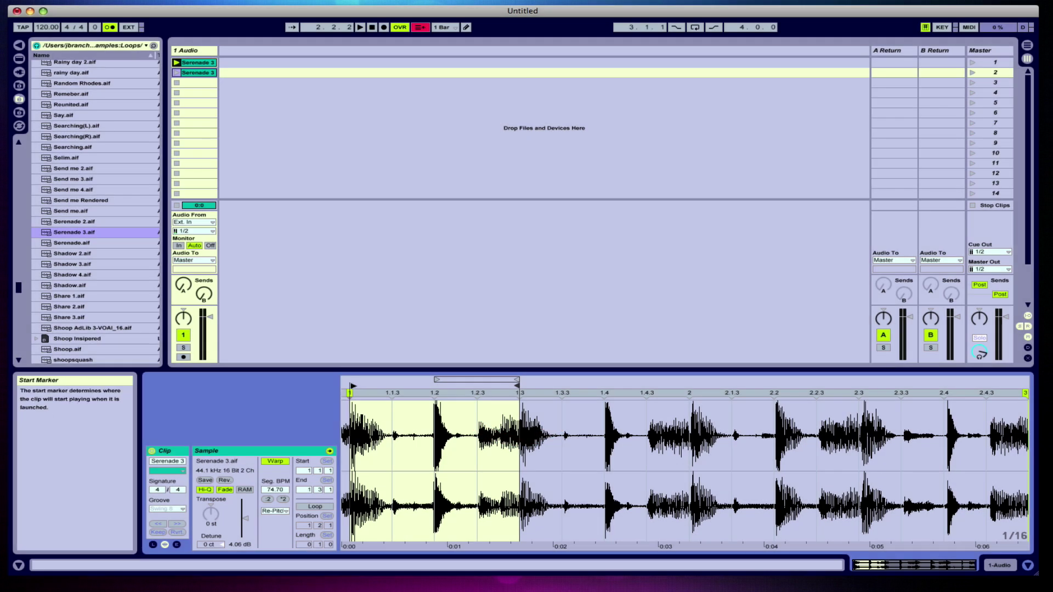
{"action": "left_click_drag", "start_coordinate": [351, 388], "coordinate": [432, 388]}
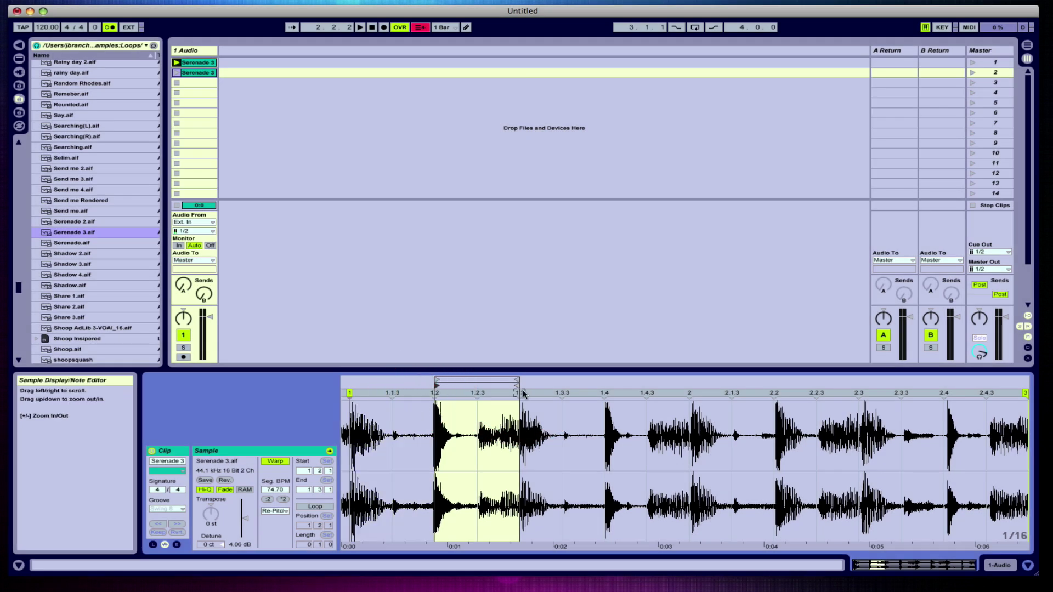
Duplicate the second-slot Serenade 3 clip into the third slot and set the copy's loop brace and play region from 1.3 to 1.4.
{"action": "left_click_drag", "start_coordinate": [207, 73], "coordinate": [206, 84]}
{"action": "left_click_drag", "start_coordinate": [459, 380], "coordinate": [602, 385]}
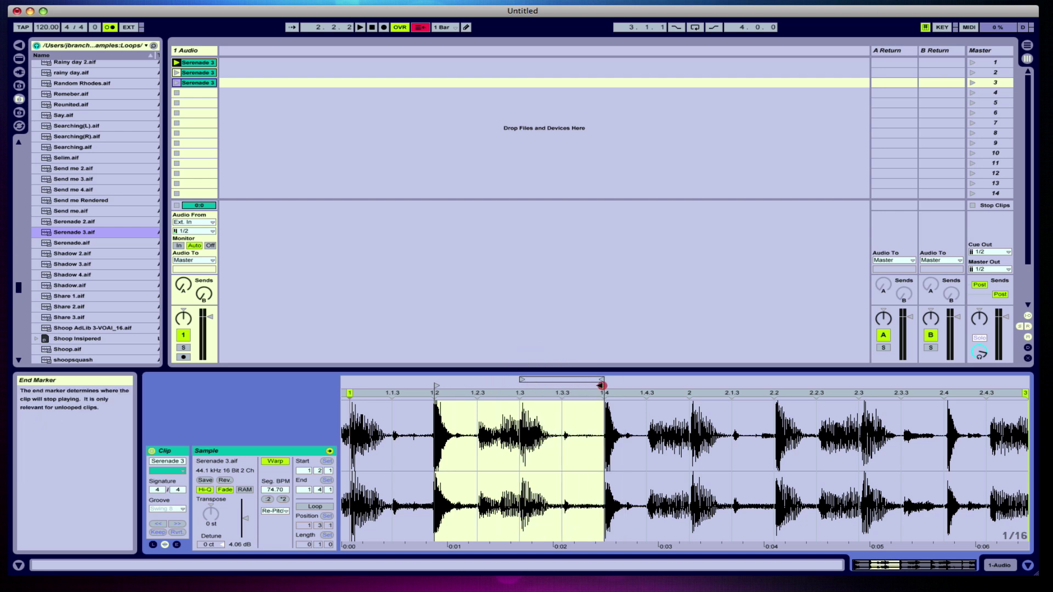
{"action": "left_click_drag", "start_coordinate": [436, 386], "coordinate": [518, 387]}
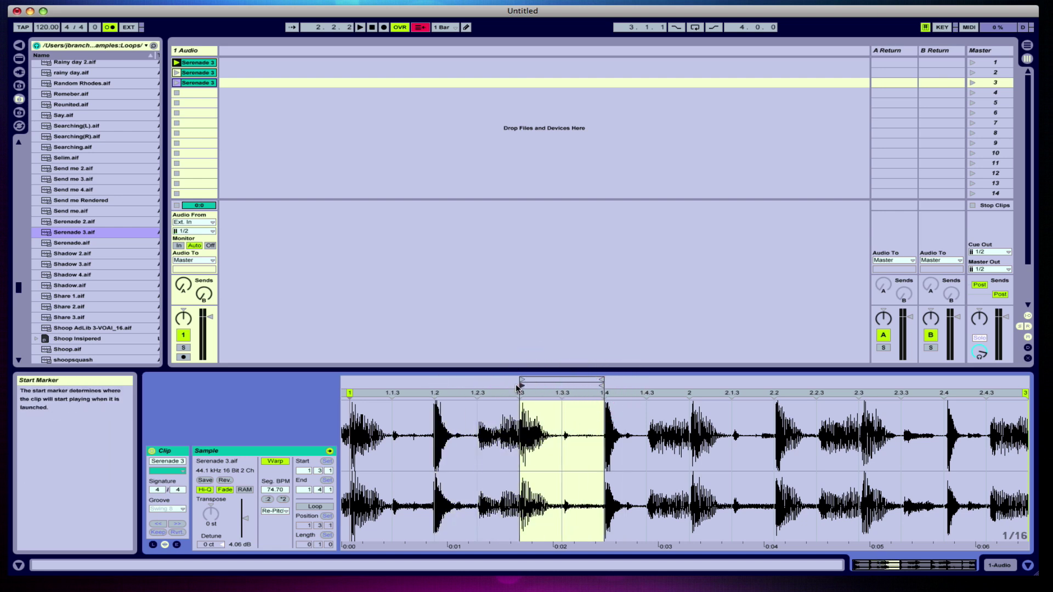
Duplicate the third clip into the fourth slot and set the copy's loop brace and play region from 1.4 to 2.1.
{"action": "left_click_drag", "start_coordinate": [194, 83], "coordinate": [195, 93]}
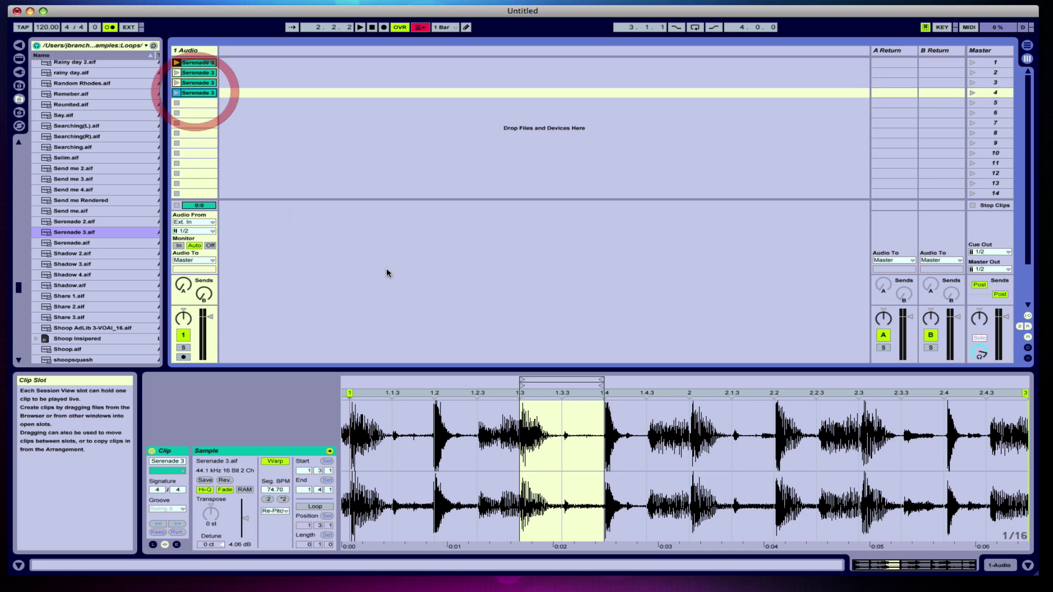
{"action": "mouse_move", "coordinate": [545, 378]}
{"action": "left_mouse_down"}
{"action": "mouse_move", "coordinate": [629, 376]}
{"action": "mouse_move", "coordinate": [683, 390]}
{"action": "left_mouse_up"}
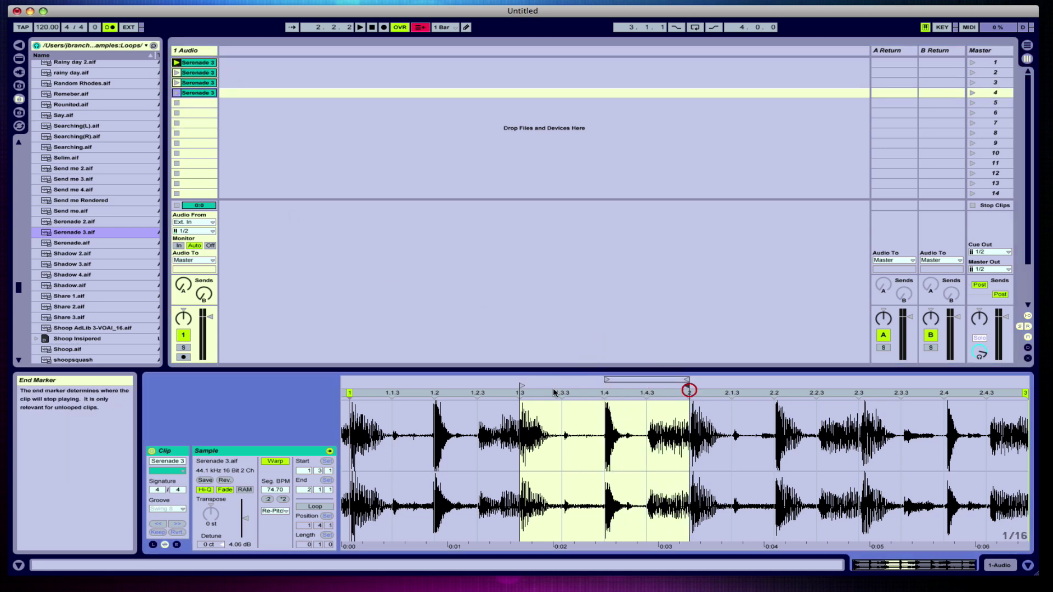
{"action": "left_click_drag", "start_coordinate": [522, 385], "coordinate": [603, 383]}
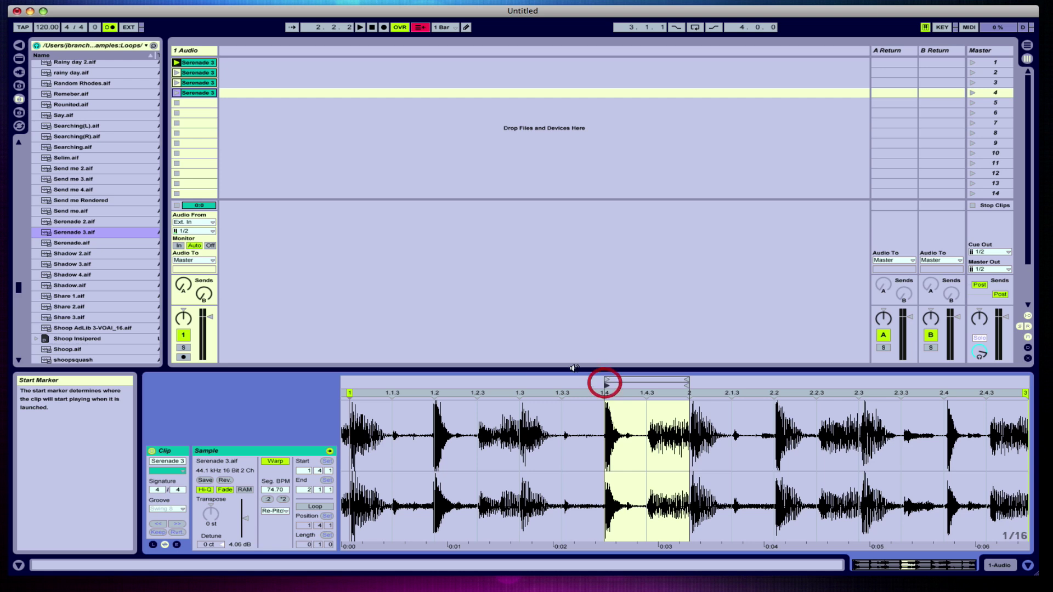
Duplicate the fourth clip into the fifth slot and set the copy's loop brace and play region from 2.1 to 2.2.
{"action": "left_click", "coordinate": [205, 93]}
{"action": "key", "text": "super+d"}
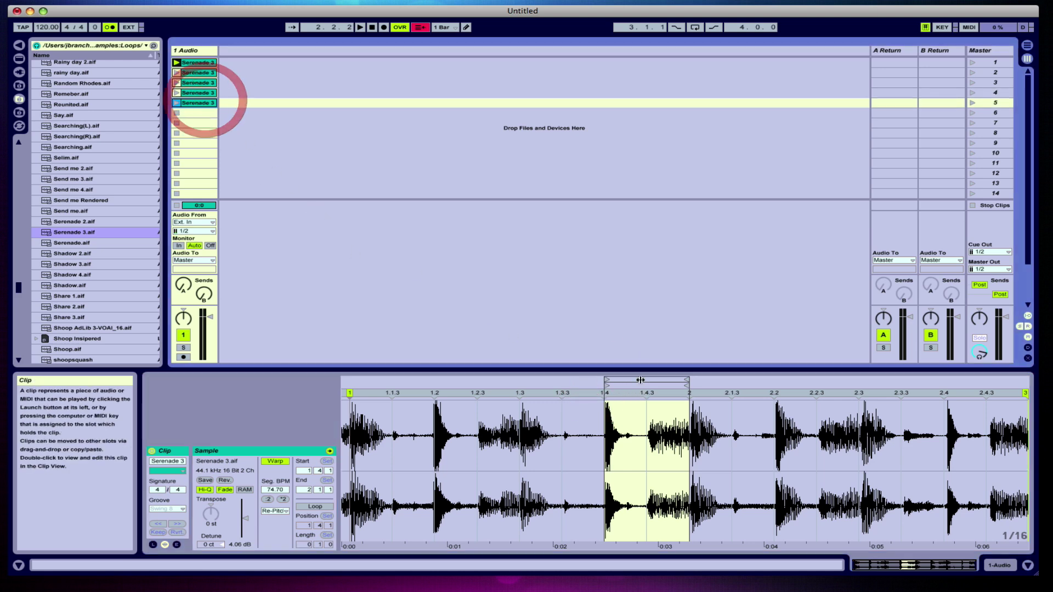
{"action": "left_click_drag", "start_coordinate": [640, 379], "coordinate": [771, 387]}
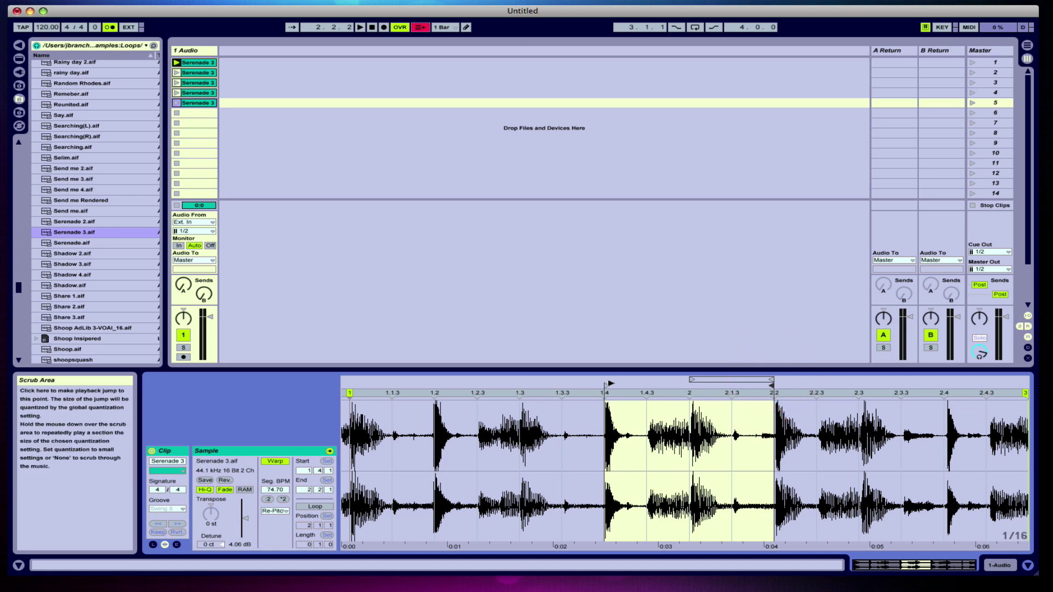
{"action": "left_click_drag", "start_coordinate": [607, 383], "coordinate": [689, 383]}
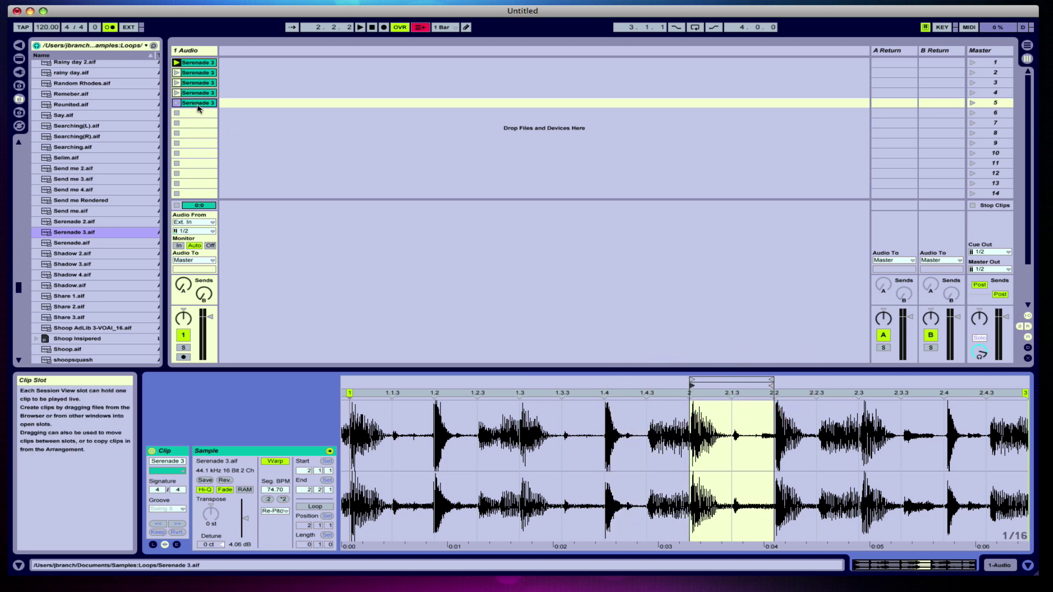
Duplicate the fifth clip into the sixth slot and set the copy's loop brace and play region from 2.2 to 2.3.
{"action": "key", "text": "super+d"}
{"action": "left_click_drag", "start_coordinate": [717, 380], "coordinate": [857, 387]}
{"action": "left_click_drag", "start_coordinate": [690, 386], "coordinate": [775, 385]}
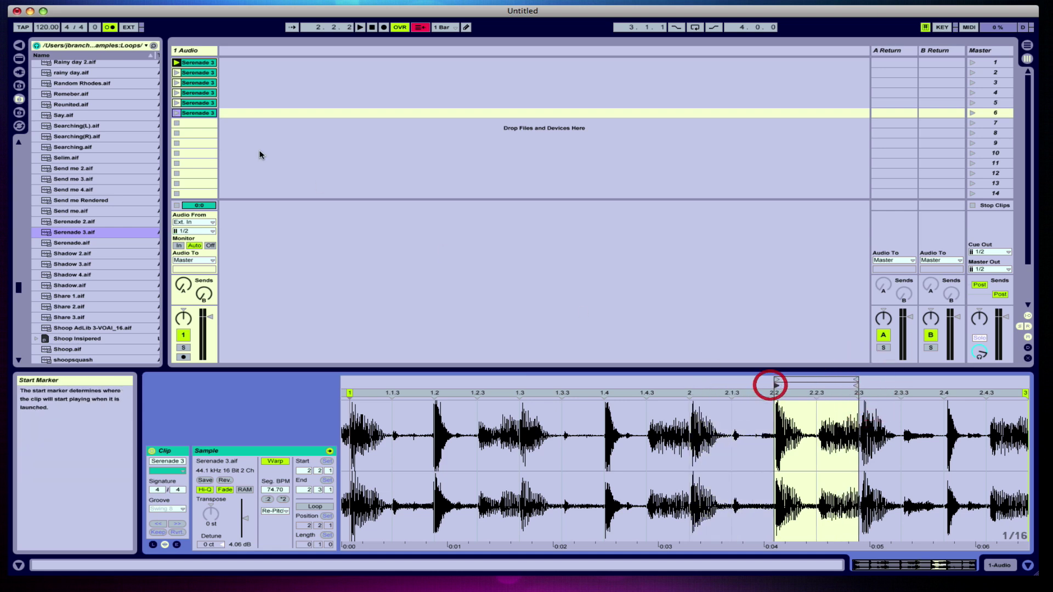
Duplicate the sixth clip into the seventh slot and set the copy's loop brace and play region from 2.3 to 2.4.
{"action": "left_click", "coordinate": [197, 112]}
{"action": "key", "text": "super+d"}
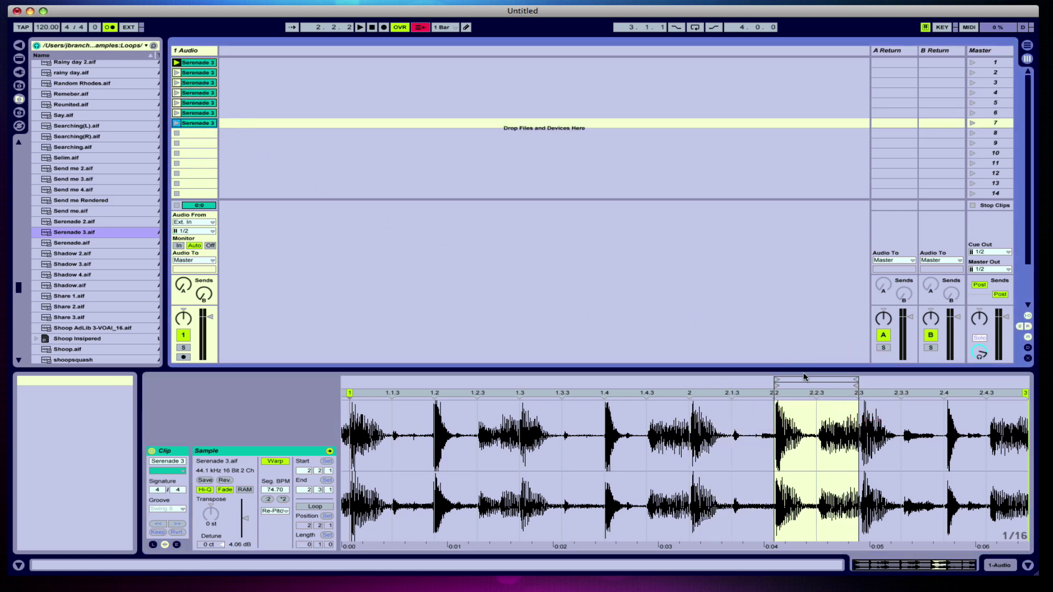
{"action": "left_click_drag", "start_coordinate": [804, 378], "coordinate": [942, 384]}
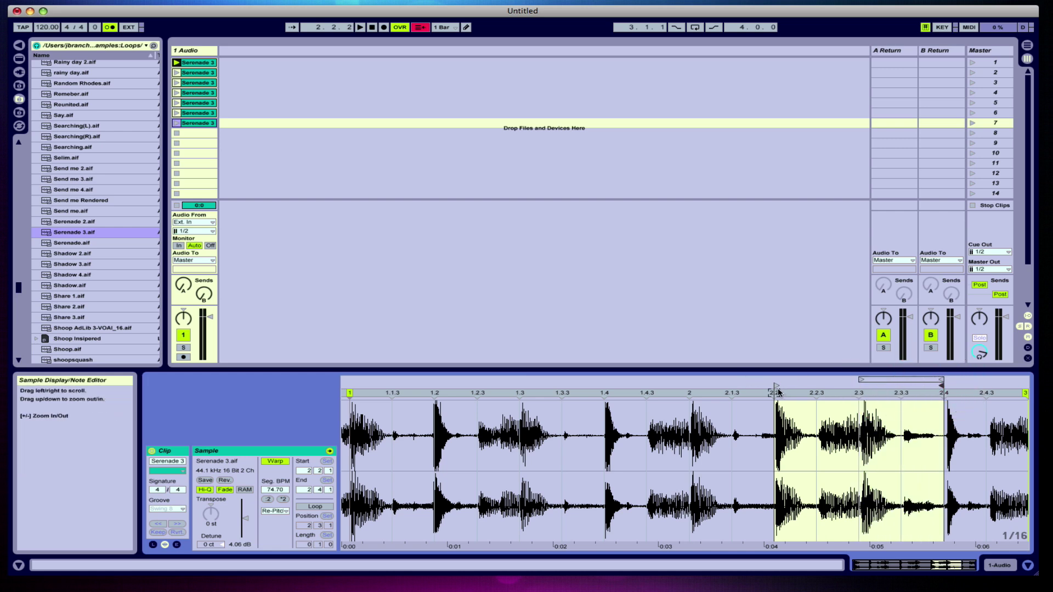
{"action": "left_click_drag", "start_coordinate": [777, 387], "coordinate": [860, 387]}
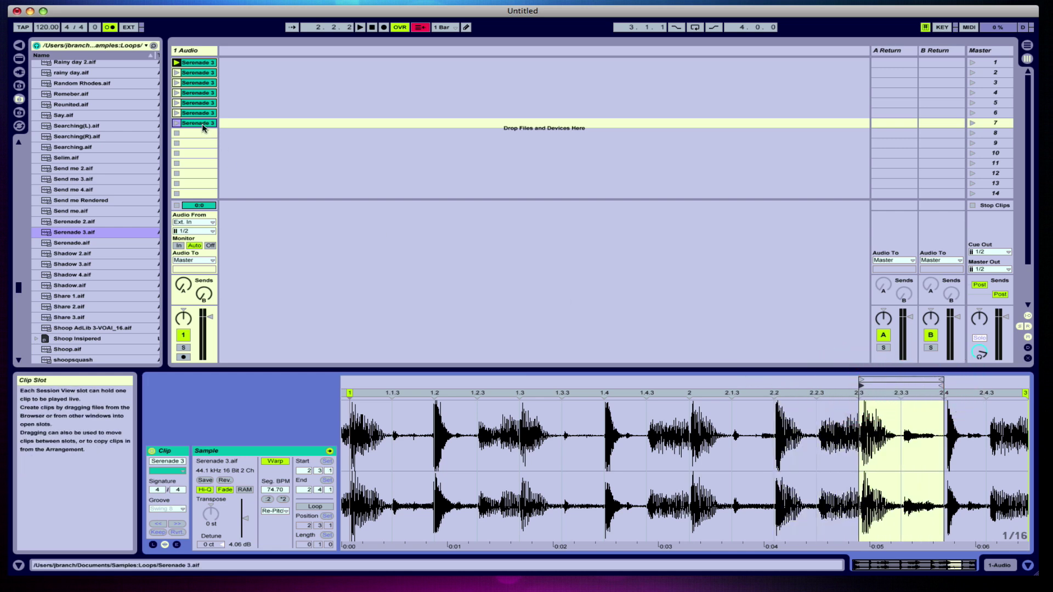
Duplicate the seventh clip into the eighth slot and set the copy's loop brace and play region from 2.4 to 3.1.
{"action": "left_click_drag", "start_coordinate": [196, 123], "coordinate": [200, 132]}
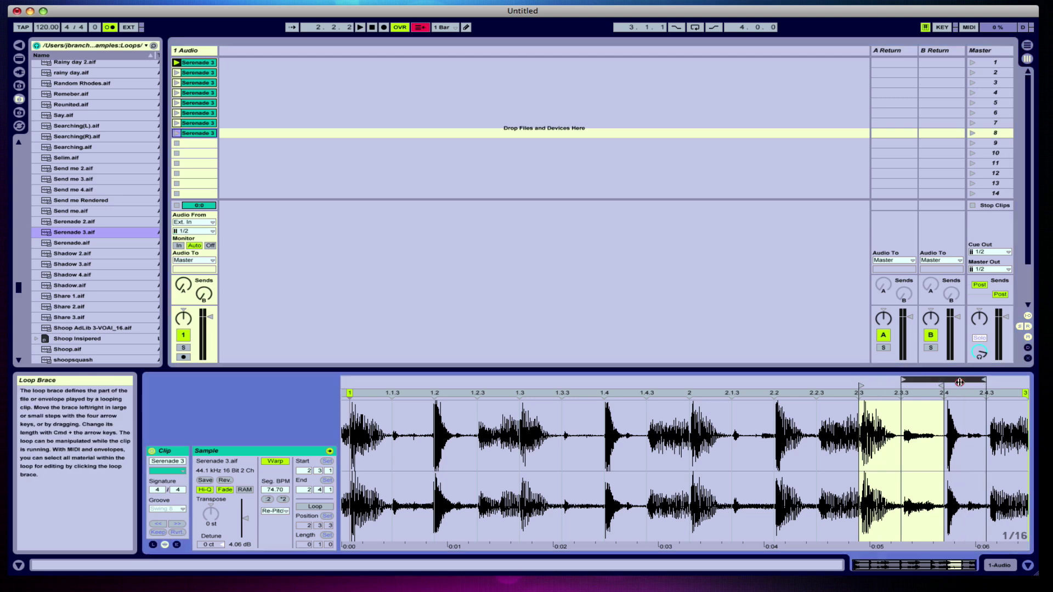
{"action": "left_click_drag", "start_coordinate": [906, 382], "coordinate": [1021, 386]}
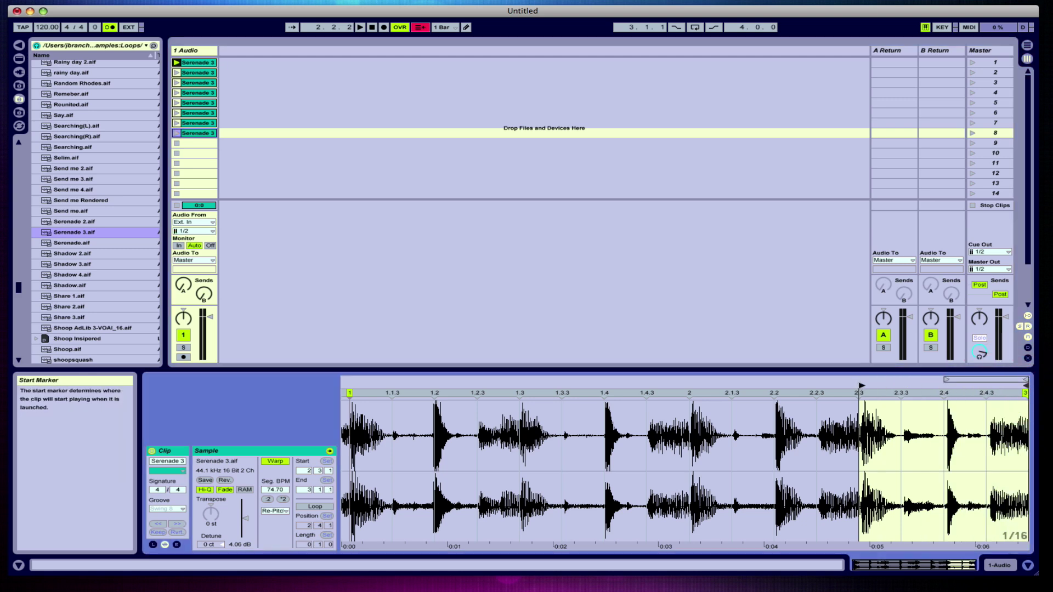
{"action": "left_click_drag", "start_coordinate": [860, 385], "coordinate": [941, 384]}
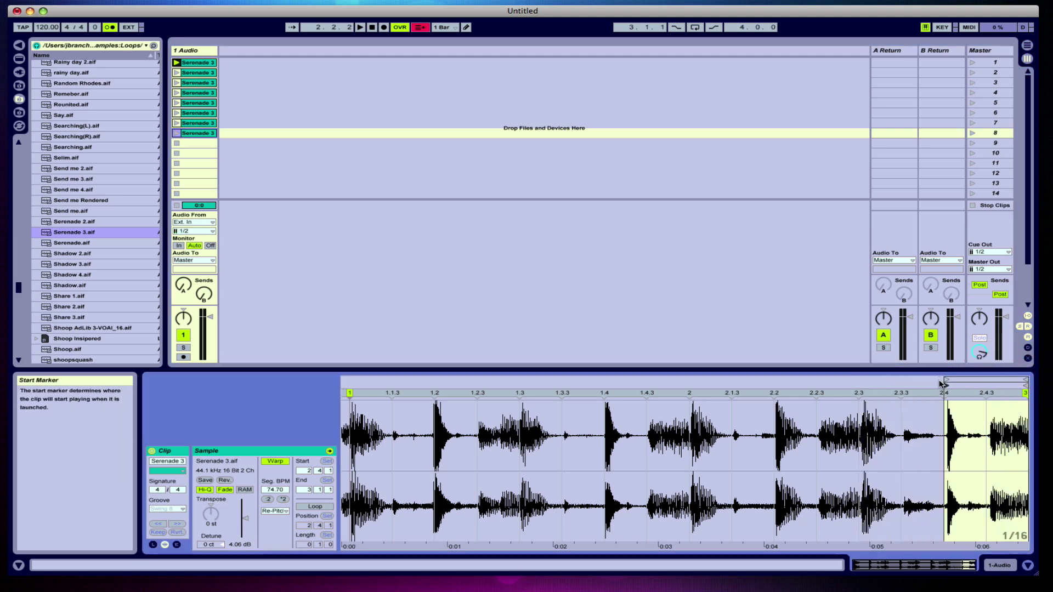
Audition the second and third clips, turn the metronome off, and stop playback.
{"action": "left_click", "coordinate": [176, 73]}
{"action": "left_click", "coordinate": [176, 83]}
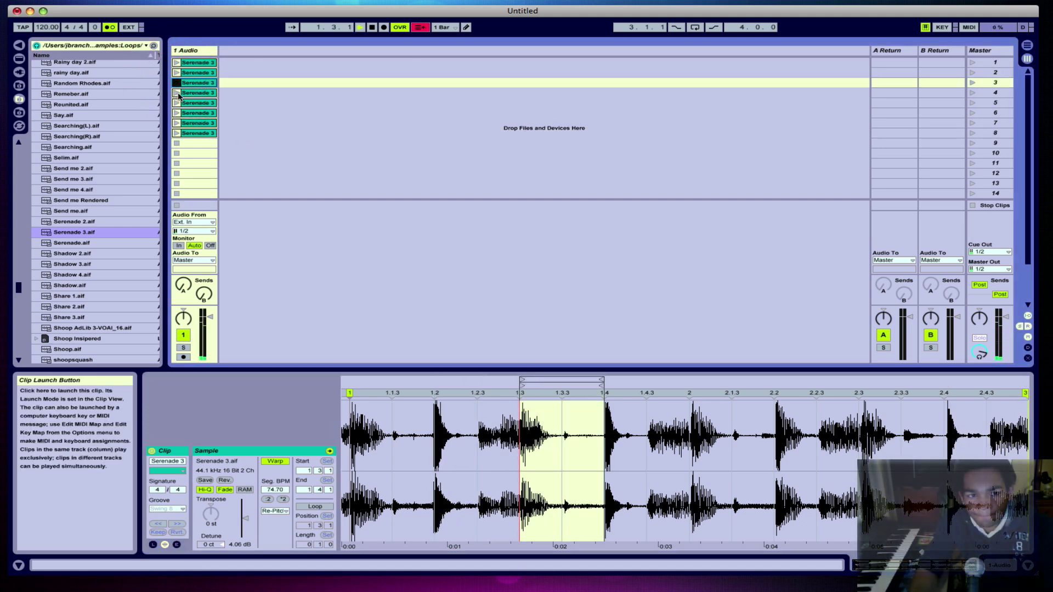
{"action": "left_click", "coordinate": [110, 27]}
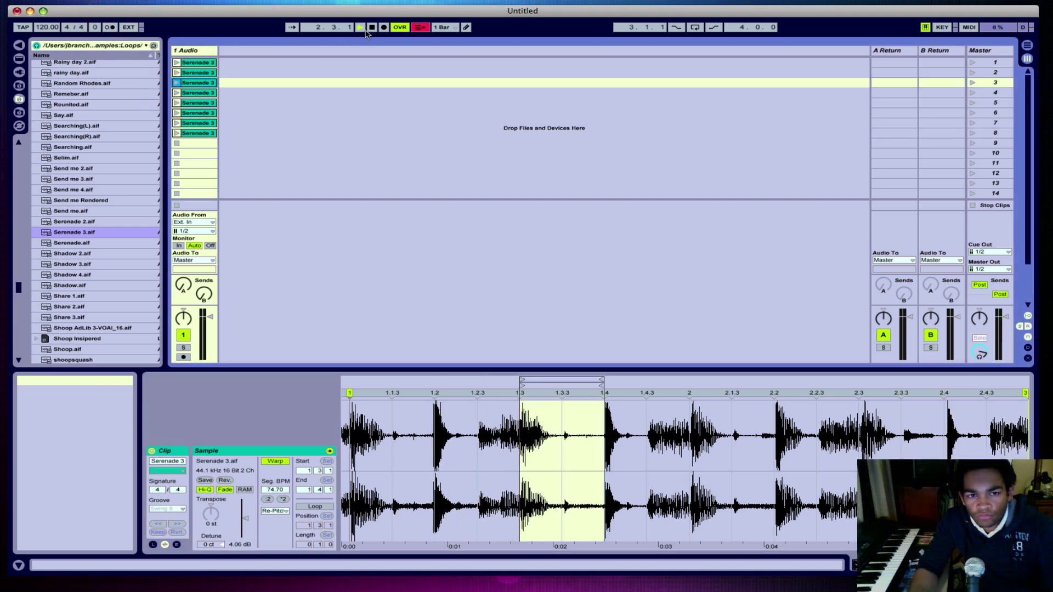
{"action": "left_click", "coordinate": [372, 27]}
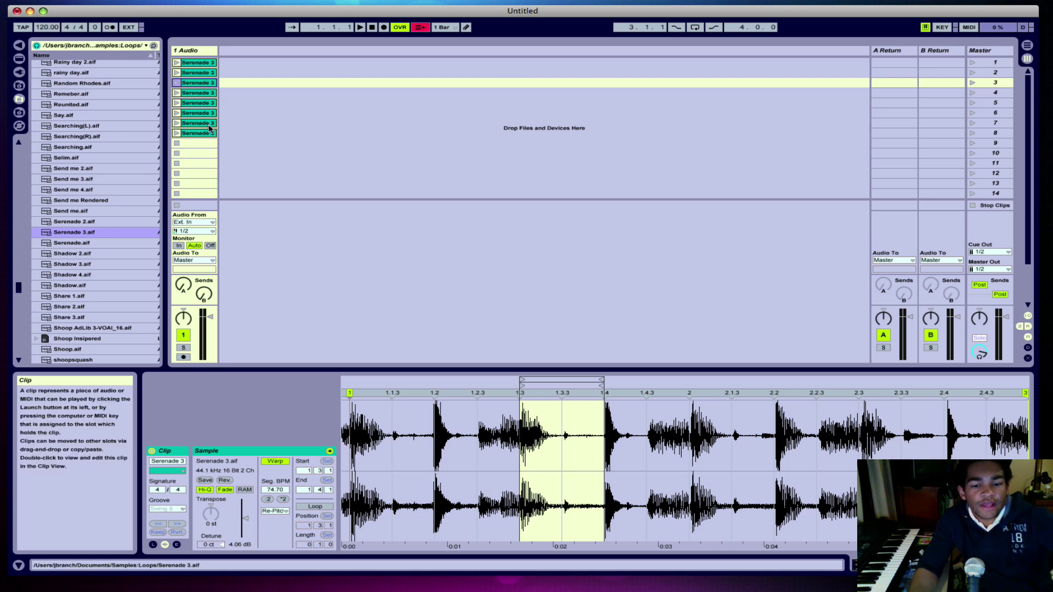
MIDI-map the eight Serenade 3 clip slots in order to consecutive notes from C2 up to G2.
{"action": "left_click", "coordinate": [968, 27]}
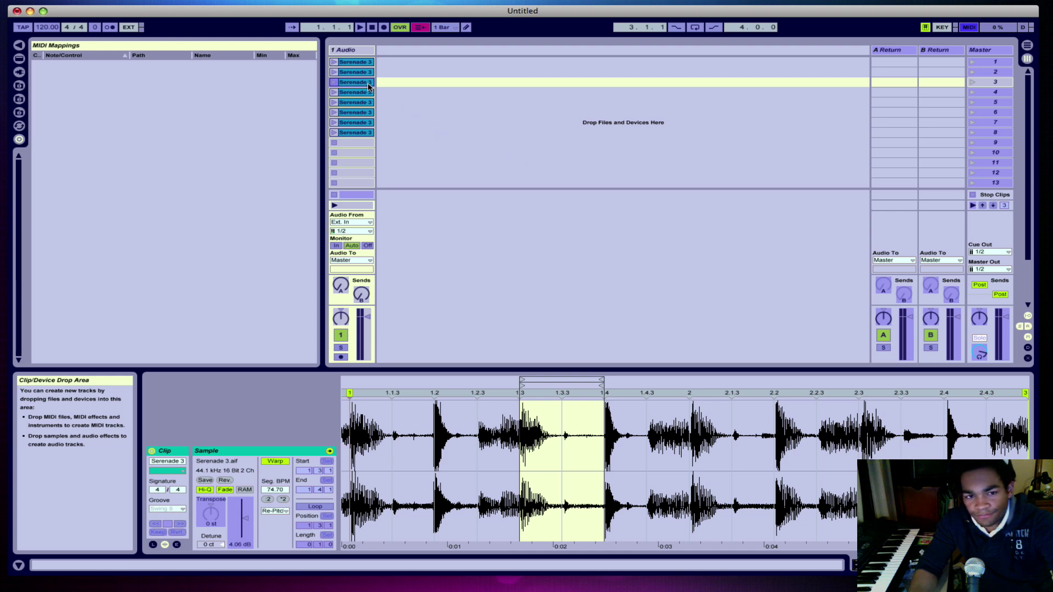
{"action": "left_click", "coordinate": [354, 63]}
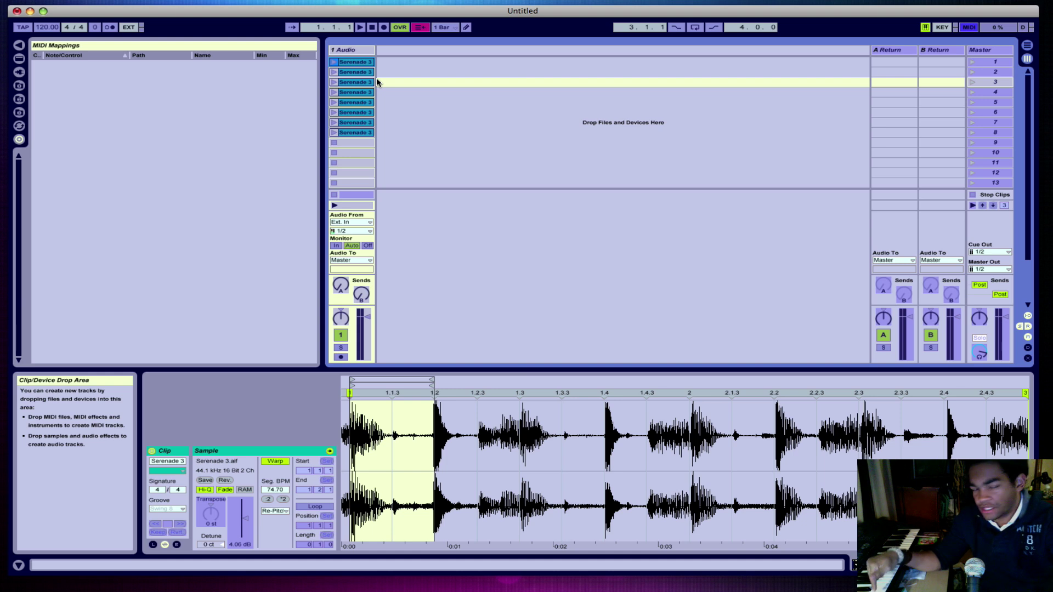
{"action": "left_click", "coordinate": [368, 76]}
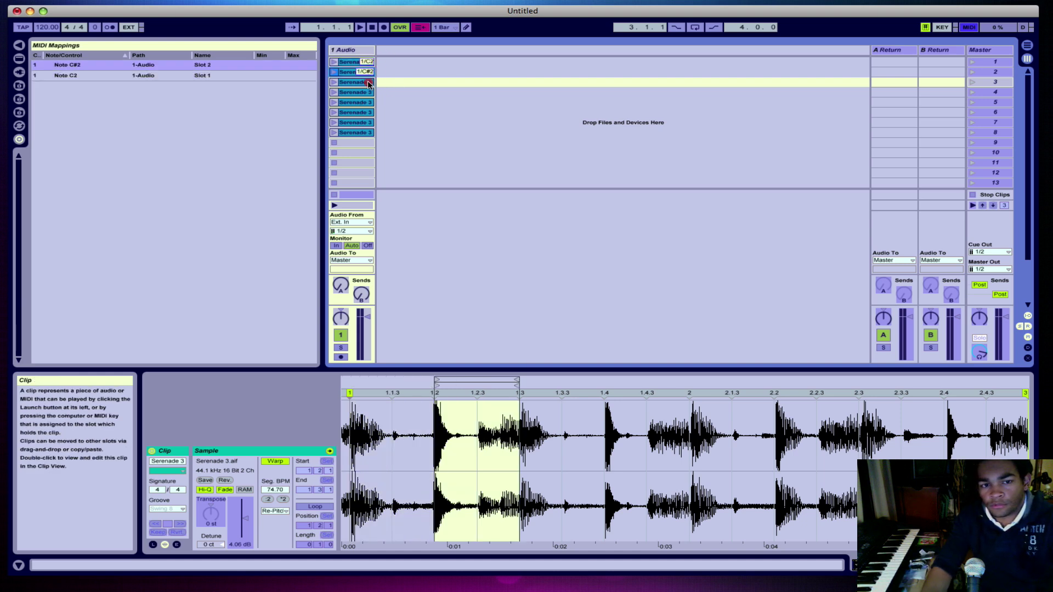
{"action": "left_click", "coordinate": [369, 83]}
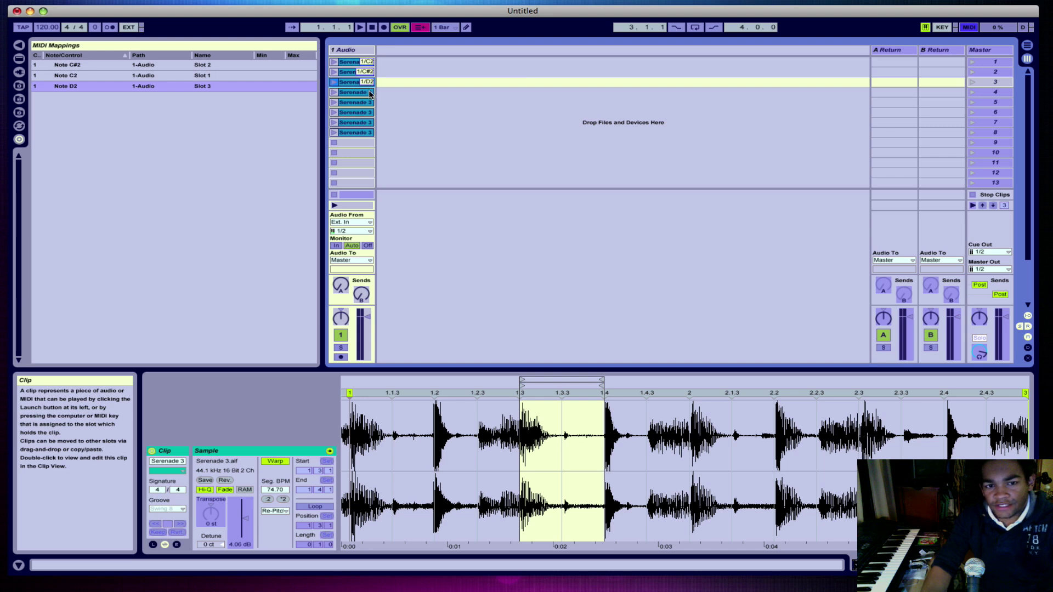
{"action": "left_click", "coordinate": [370, 93]}
{"action": "left_click", "coordinate": [370, 104]}
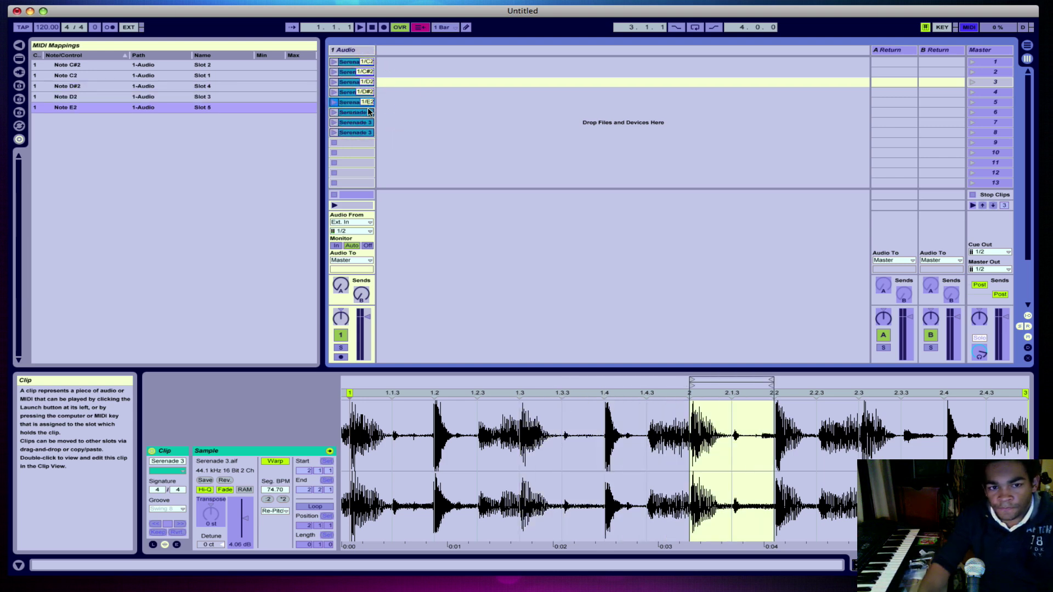
{"action": "left_click", "coordinate": [369, 112]}
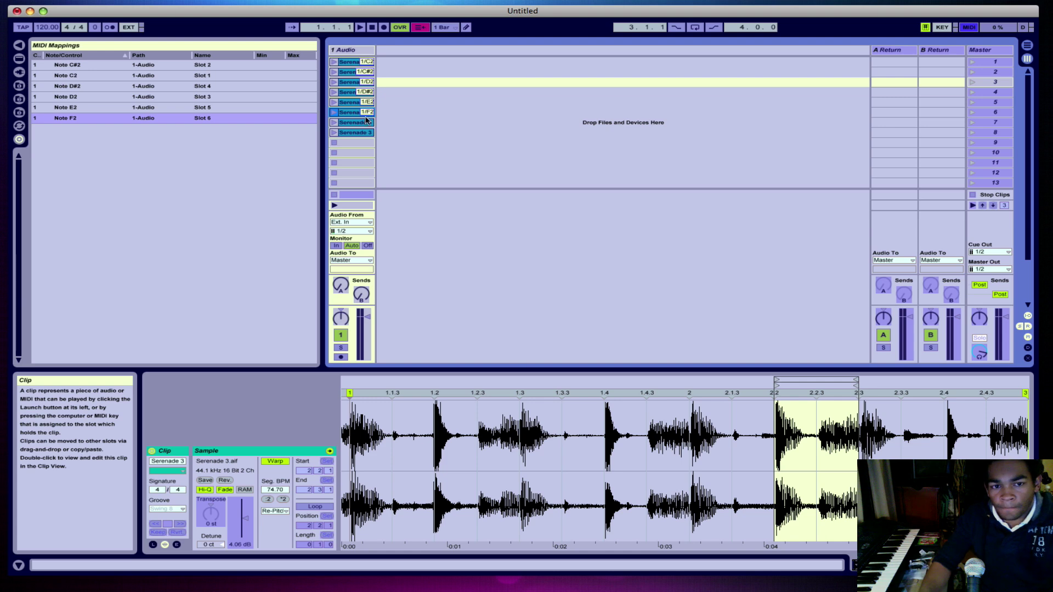
{"action": "left_click", "coordinate": [366, 120]}
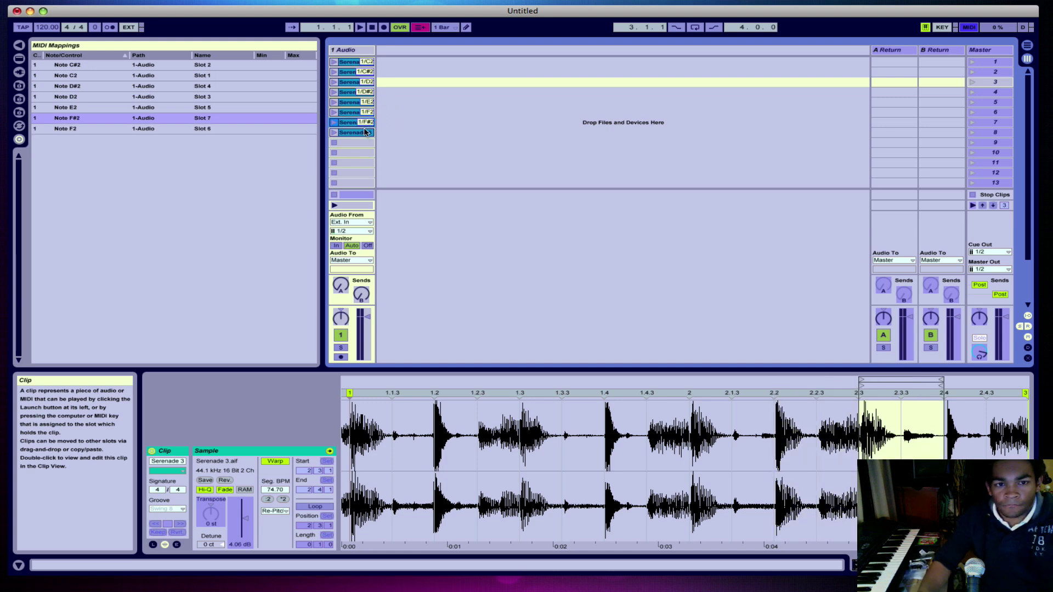
{"action": "left_click", "coordinate": [365, 133]}
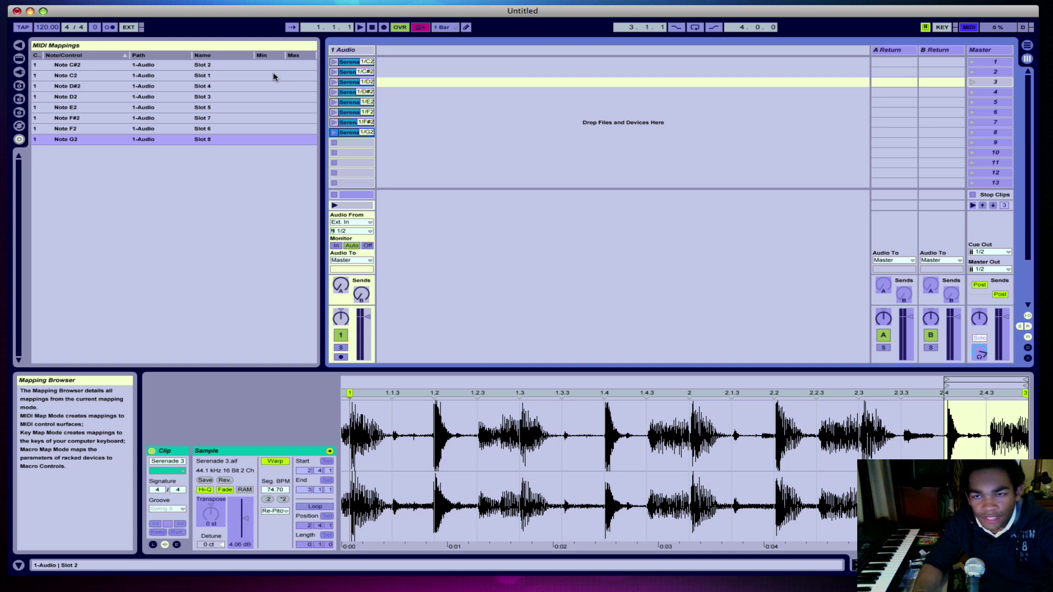
{"action": "left_click", "coordinate": [971, 28]}
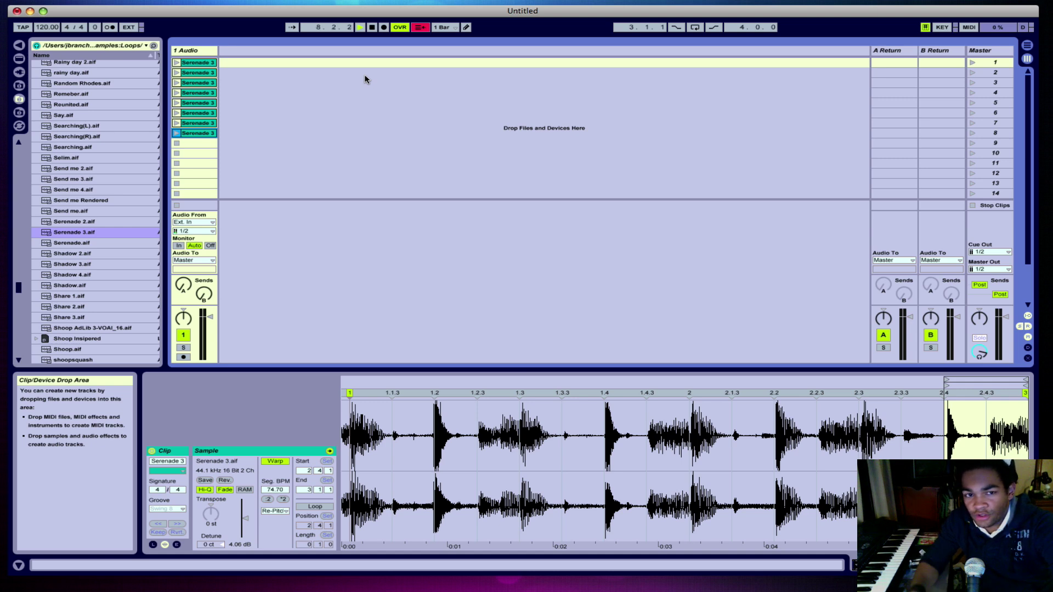
Stop playback and set the global quantization to None.
{"action": "left_click", "coordinate": [371, 28]}
{"action": "left_click", "coordinate": [372, 27]}
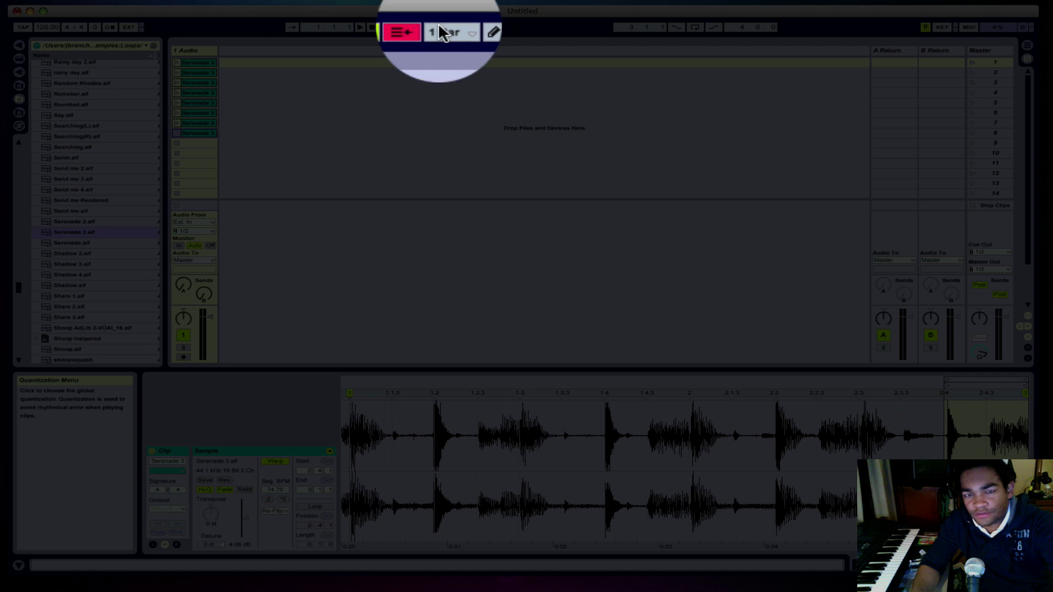
{"action": "left_click", "coordinate": [442, 27]}
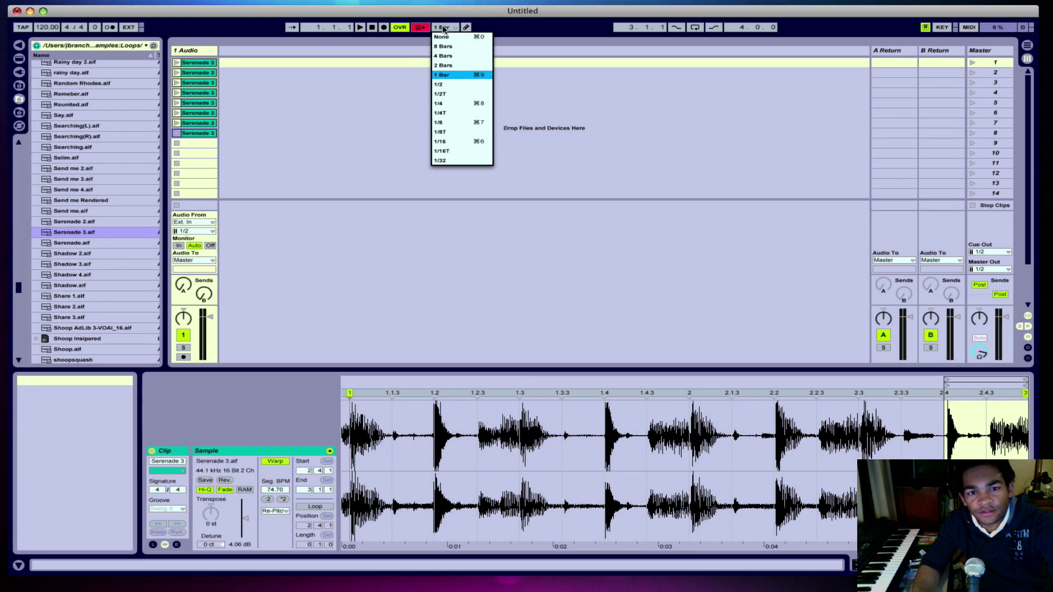
{"action": "left_click", "coordinate": [443, 36]}
{"action": "key", "text": "Return"}
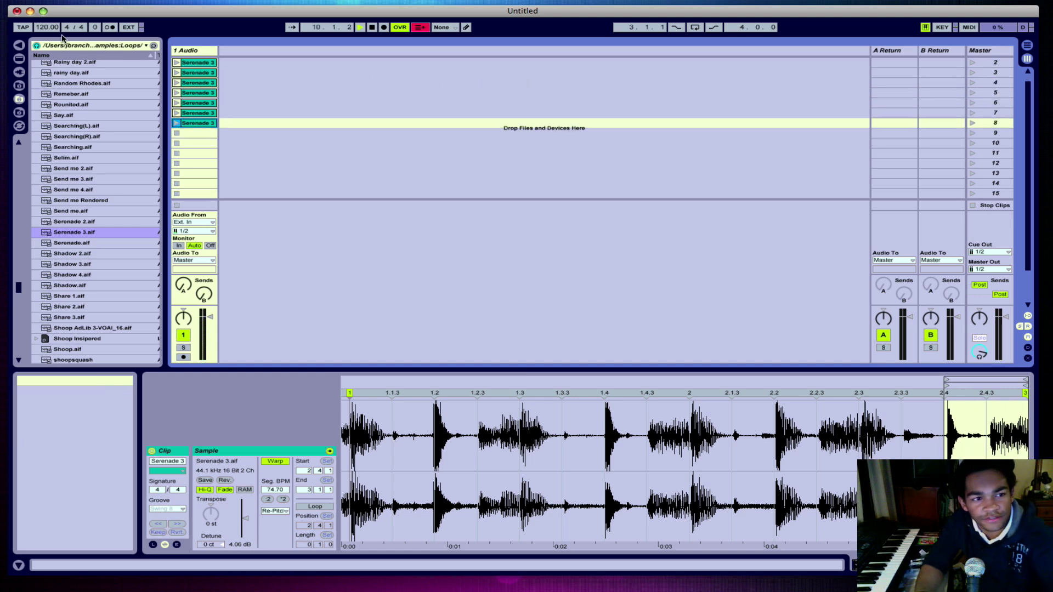
Lower the tempo to 92 BPM during playback, and stop the transport.
{"action": "left_click_drag", "start_coordinate": [48, 27], "coordinate": [47, 35]}
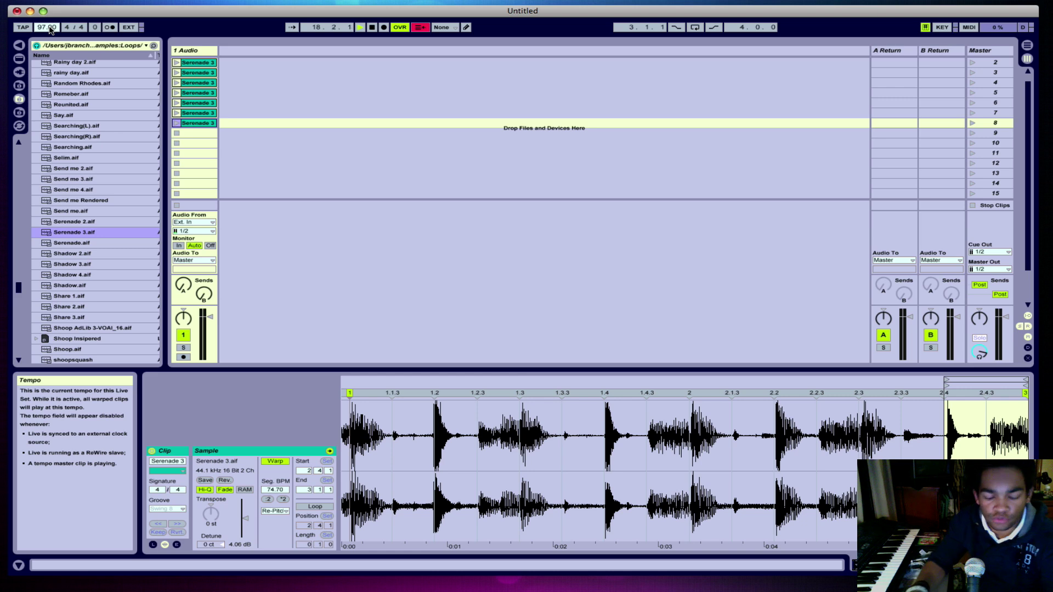
{"action": "left_click_drag", "start_coordinate": [49, 27], "coordinate": [49, 30]}
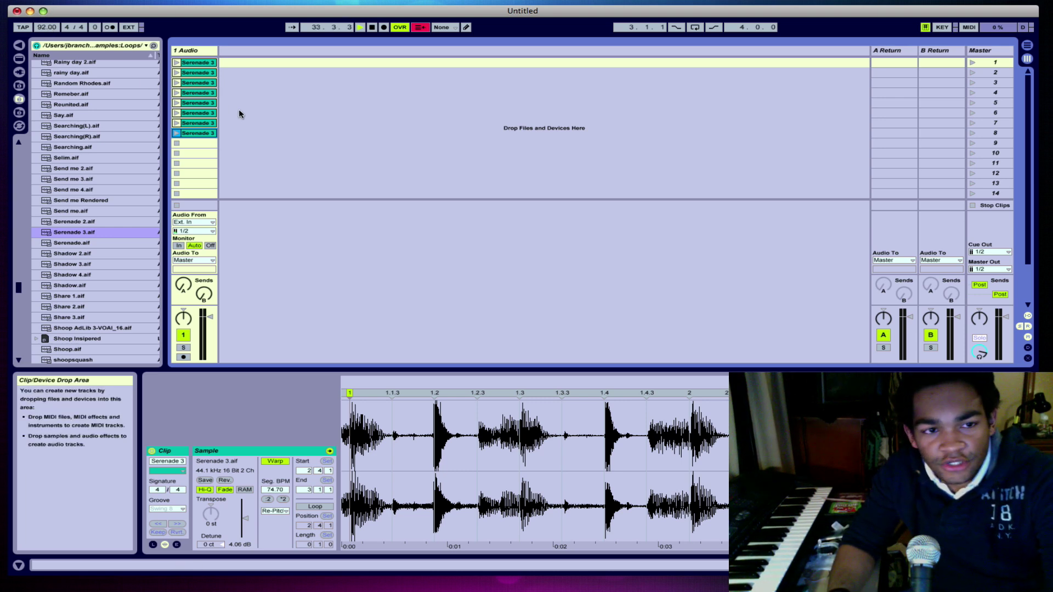
{"action": "left_click", "coordinate": [372, 28]}
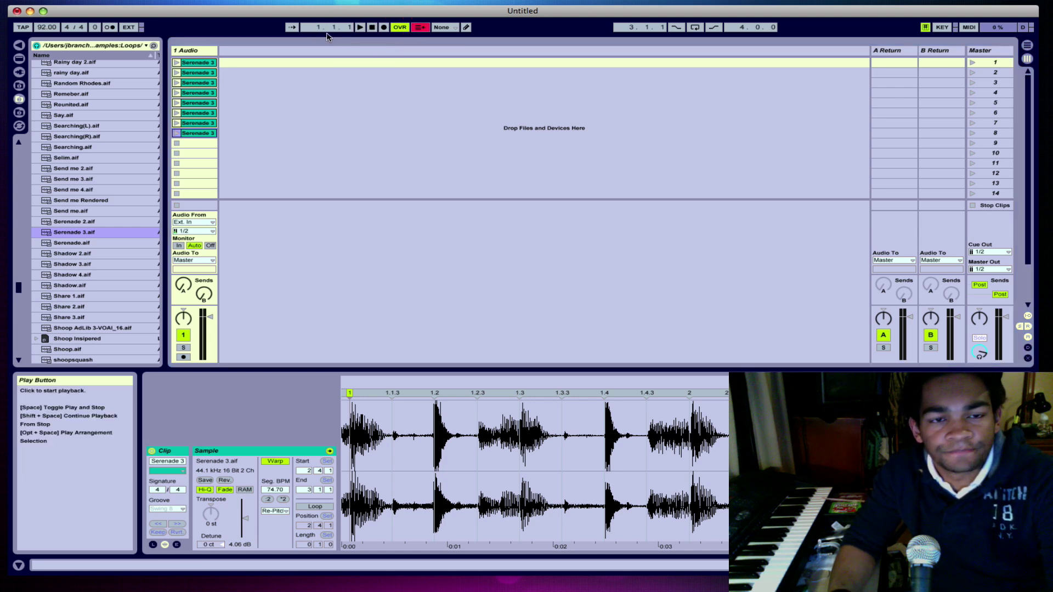
Record a performance of the MIDI-triggered clip chops into the Arrangement and stop the recording.
{"action": "left_click", "coordinate": [384, 29]}
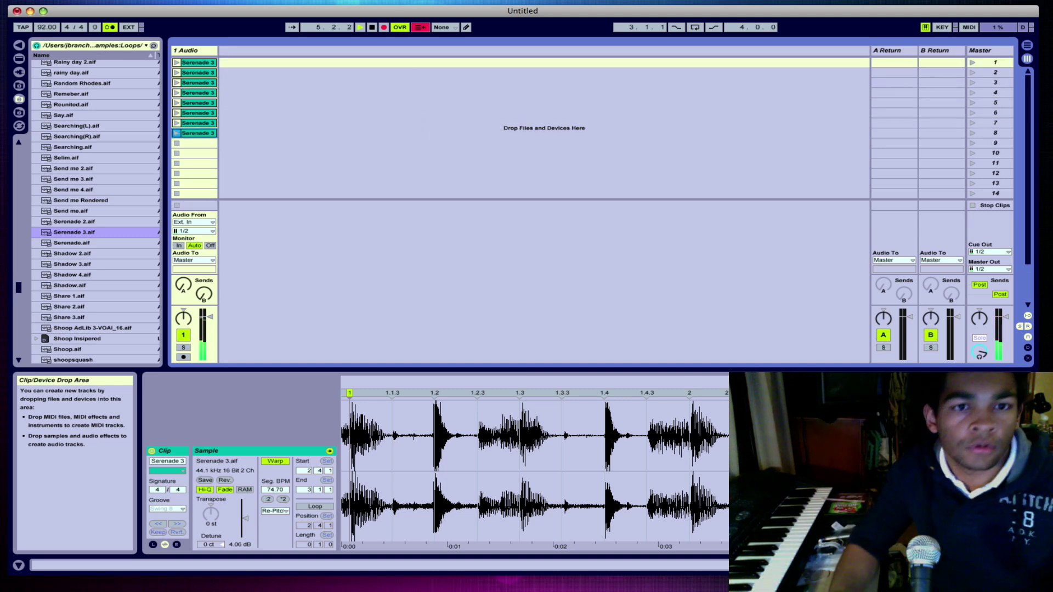
{"action": "left_click", "coordinate": [372, 27]}
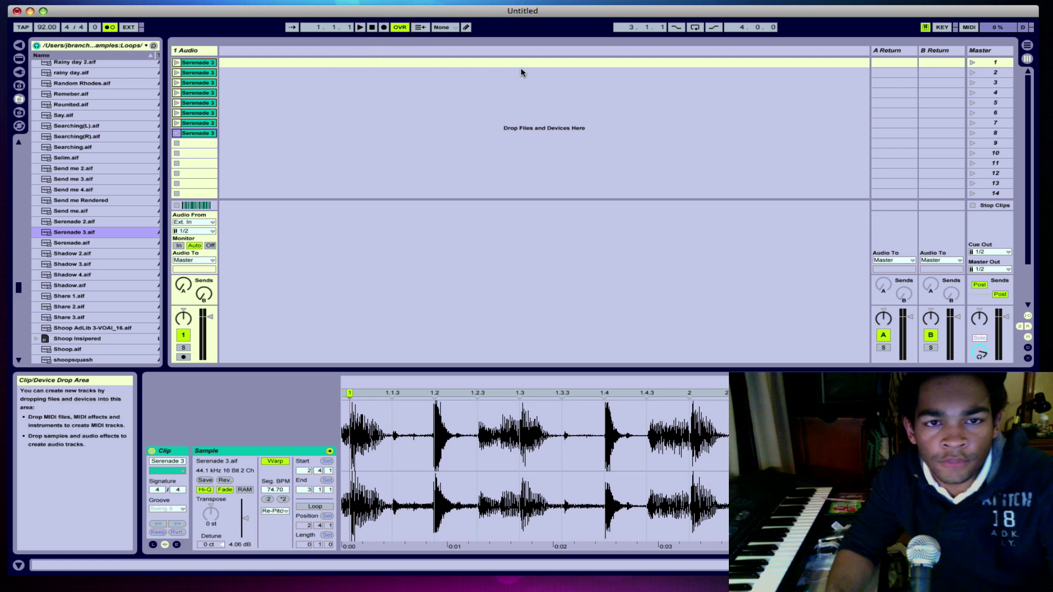
Show the Arrangement view, then unfold and enlarge the 1 Audio track to inspect the recorded Serenade 3 clips closely.
{"action": "left_click", "coordinate": [1025, 50]}
{"action": "left_click", "coordinate": [911, 82]}
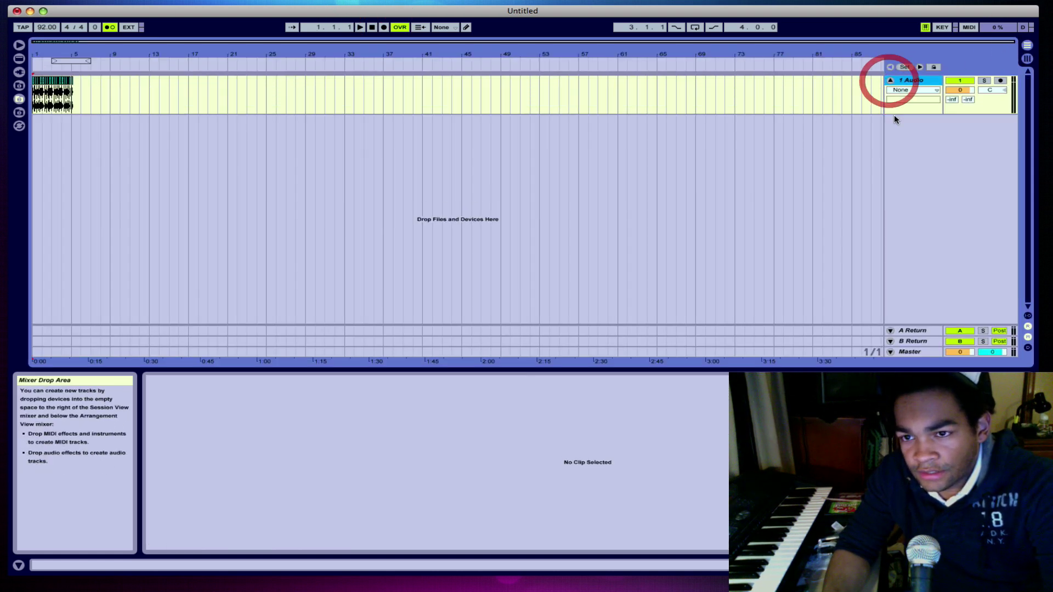
{"action": "left_click_drag", "start_coordinate": [895, 134], "coordinate": [896, 223]}
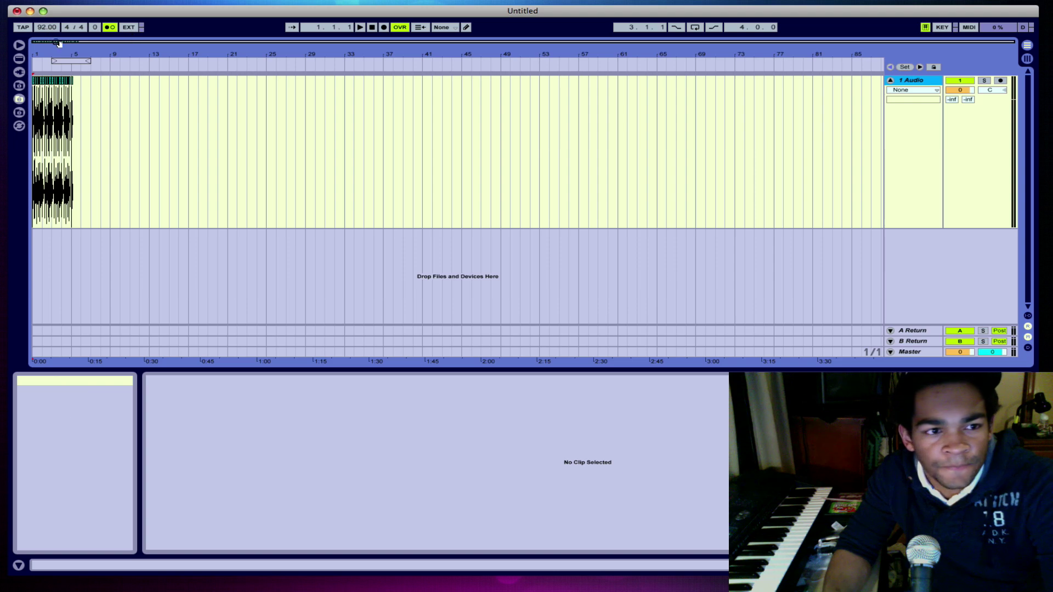
{"action": "left_click_drag", "start_coordinate": [57, 42], "coordinate": [51, 69]}
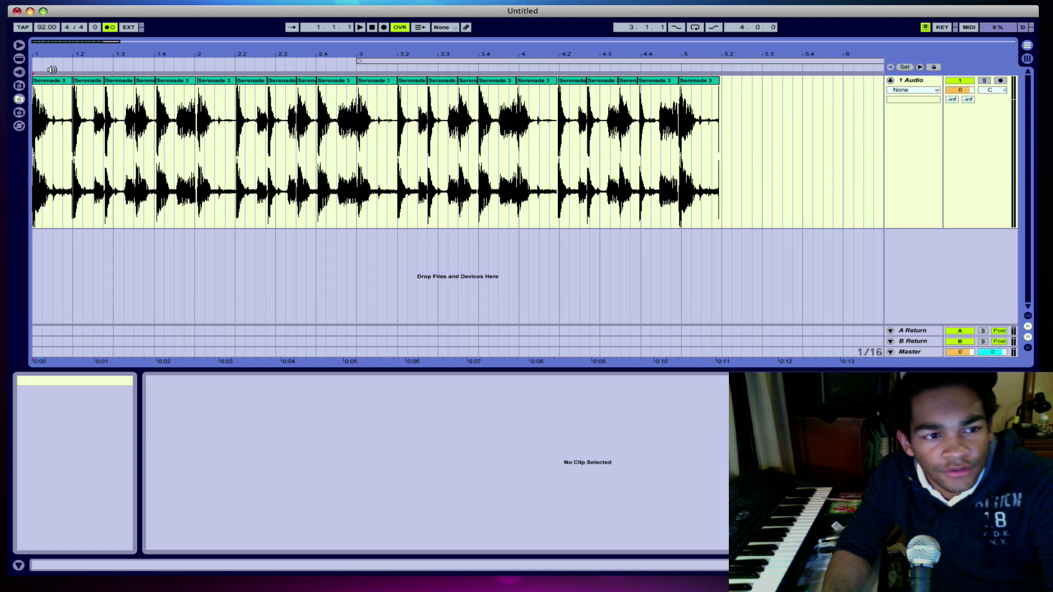
Snap the boundaries between the first three recorded clips to the 1/16 grid at 1.2.1 and 1.2.4.
{"action": "left_click", "coordinate": [50, 80]}
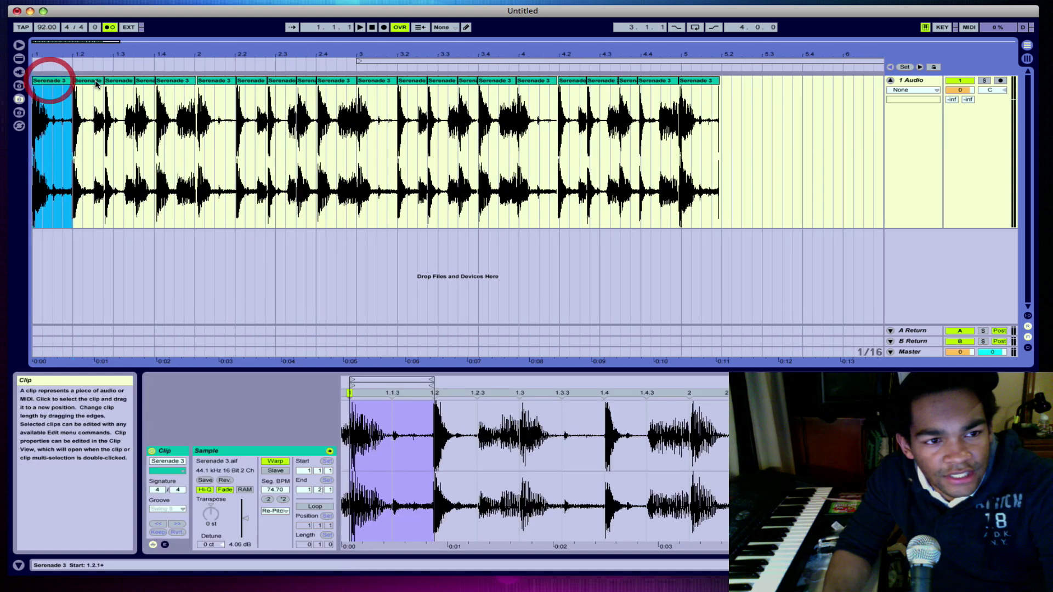
{"action": "left_click", "coordinate": [94, 82]}
{"action": "left_click", "coordinate": [73, 81]}
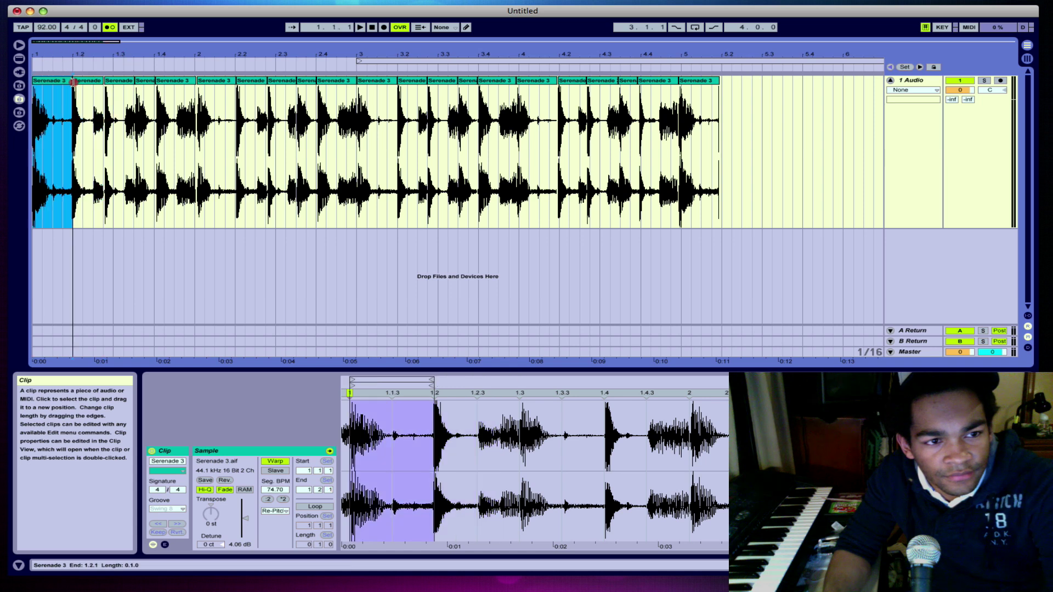
{"action": "left_click", "coordinate": [106, 80]}
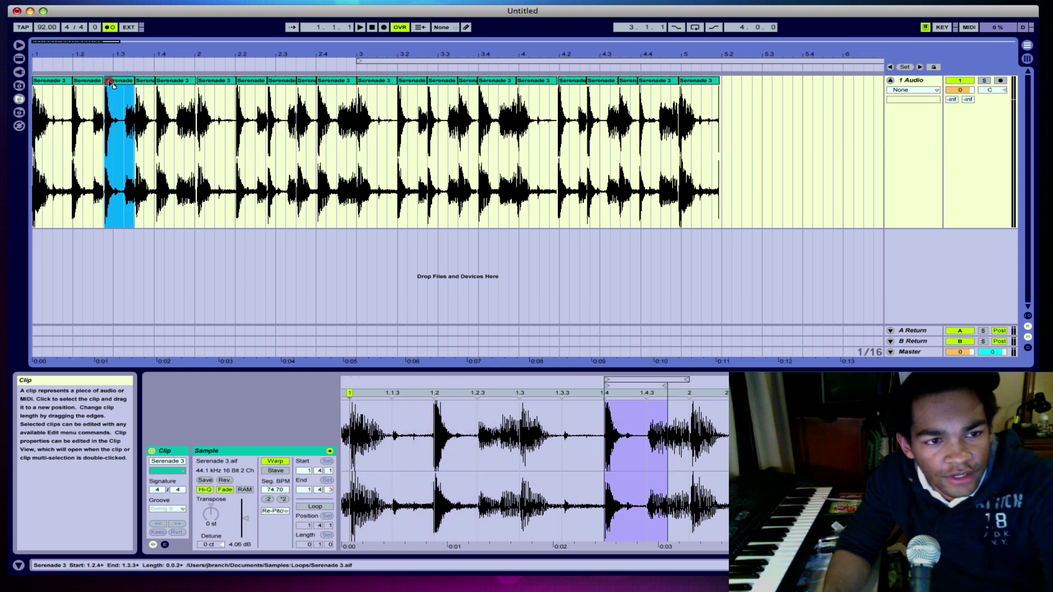
{"action": "left_click", "coordinate": [104, 81]}
{"action": "left_click", "coordinate": [101, 81]}
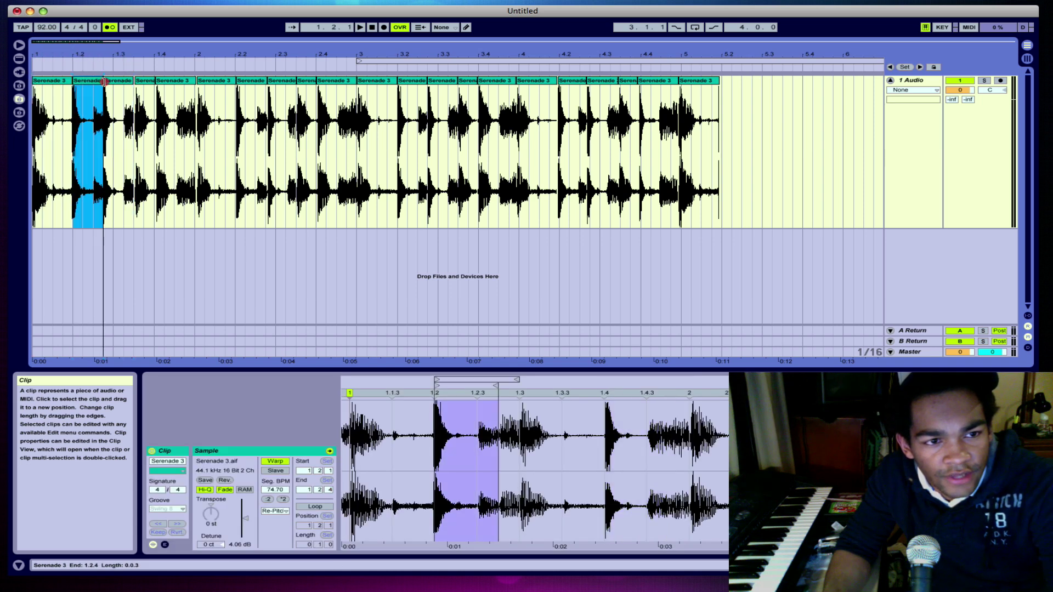
Snap the following clip boundaries on the 1 Audio track to the grid at 1.3.3, 1.4.1, 2.1.1 and 2.2.1.
{"action": "left_click", "coordinate": [138, 83]}
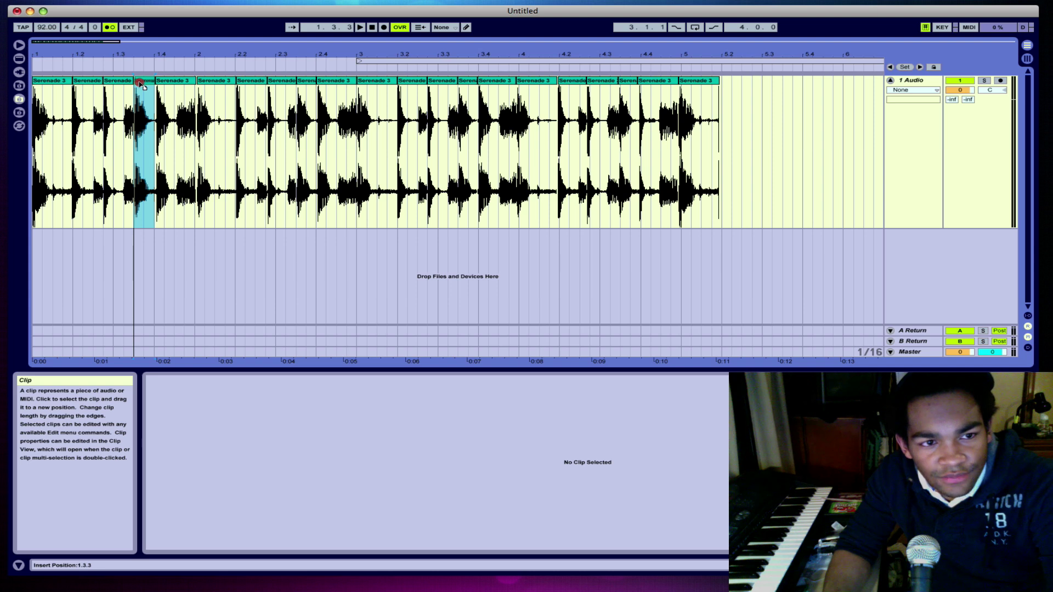
{"action": "left_click", "coordinate": [141, 83]}
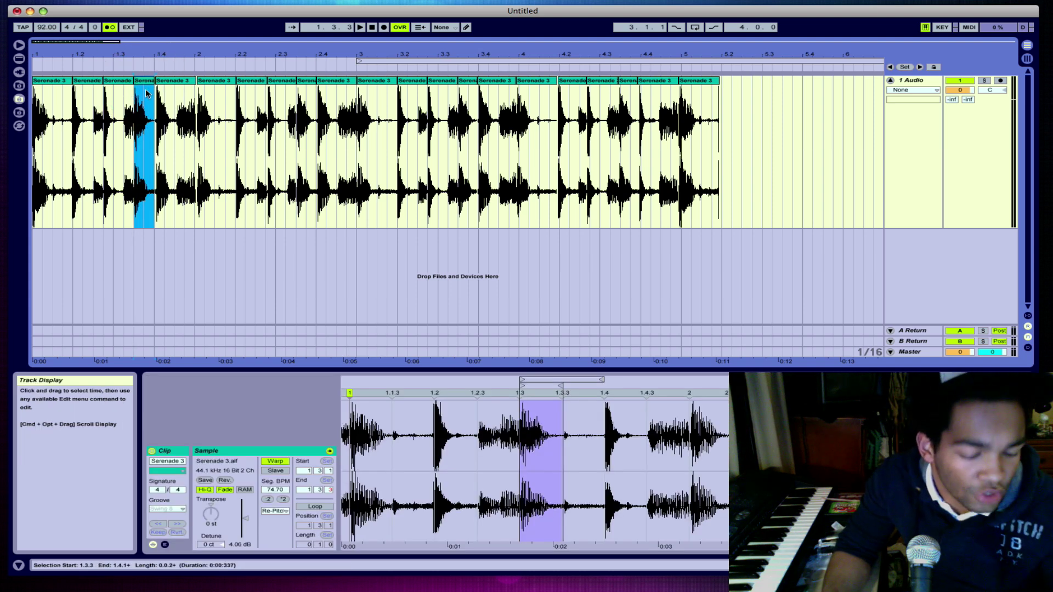
{"action": "left_click", "coordinate": [167, 81]}
{"action": "left_click", "coordinate": [164, 83]}
{"action": "left_click", "coordinate": [165, 80]}
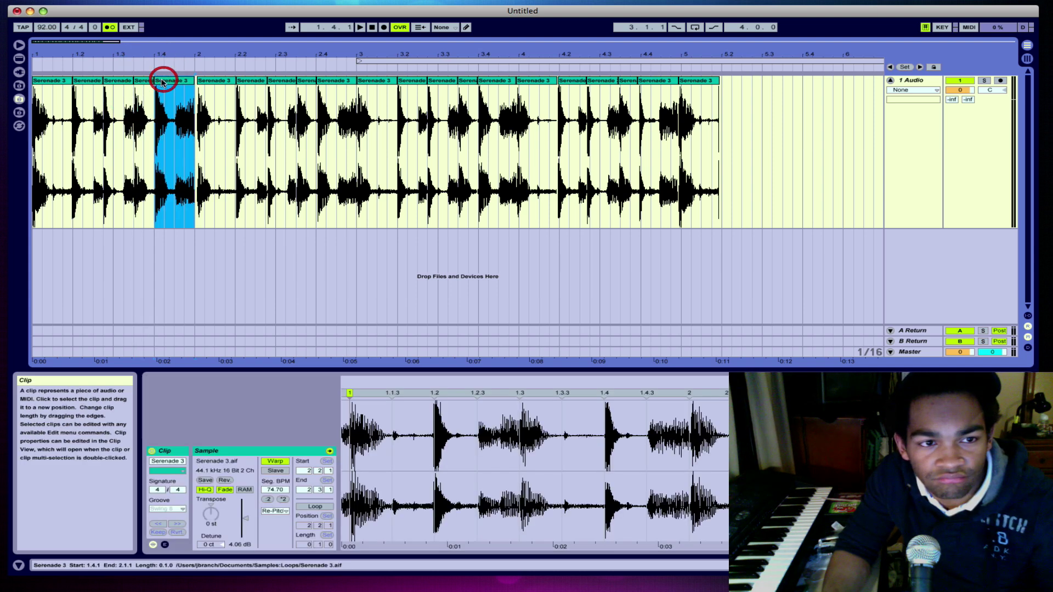
{"action": "left_click", "coordinate": [207, 83]}
{"action": "left_click", "coordinate": [203, 84]}
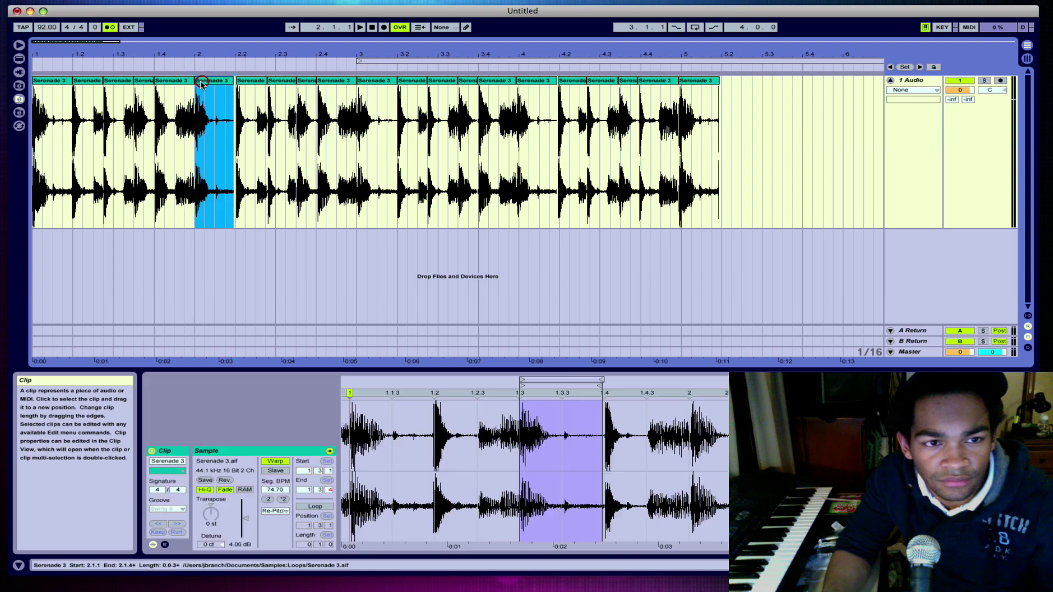
{"action": "left_click_drag", "start_coordinate": [254, 82], "coordinate": [234, 82]}
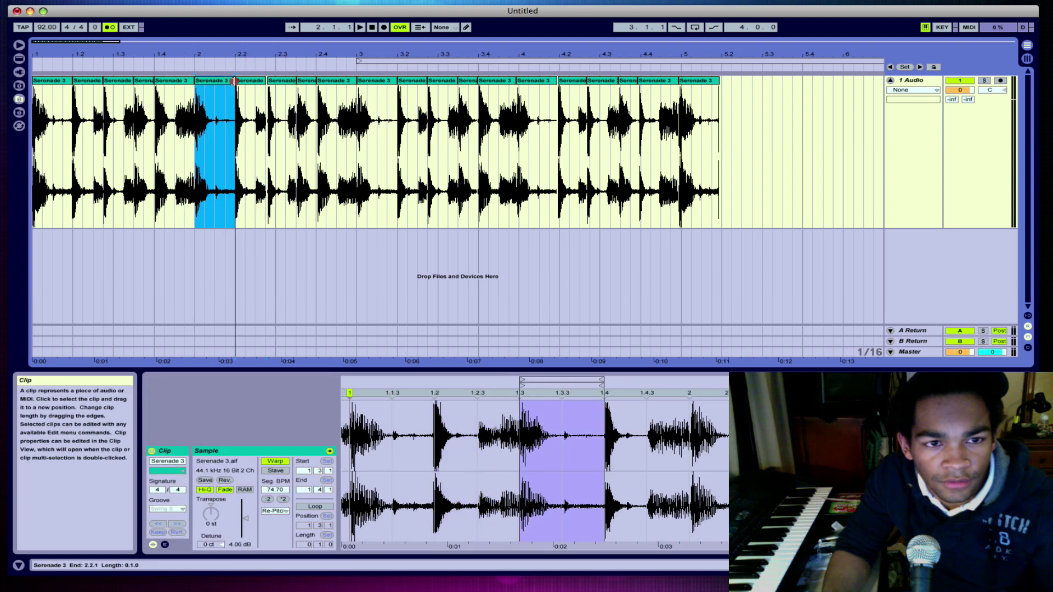
Snap the off-grid clip boundaries between 2.2.4 and 3.2.1 to the 1/16 grid.
{"action": "left_click", "coordinate": [271, 82]}
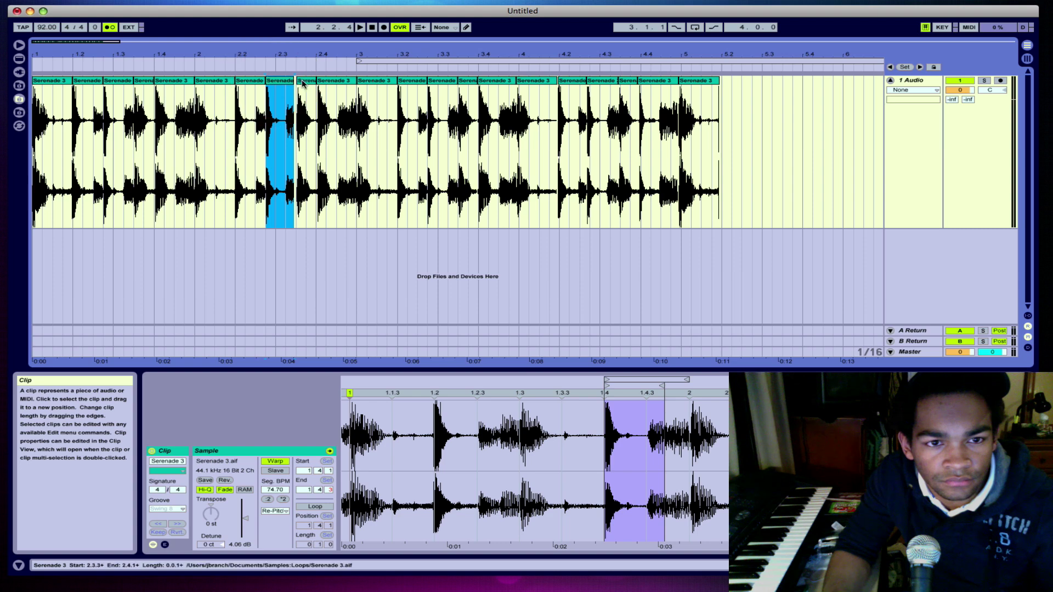
{"action": "left_click_drag", "start_coordinate": [289, 82], "coordinate": [360, 82]}
{"action": "left_click", "coordinate": [324, 82]}
{"action": "left_click", "coordinate": [313, 81]}
{"action": "left_click", "coordinate": [400, 81]}
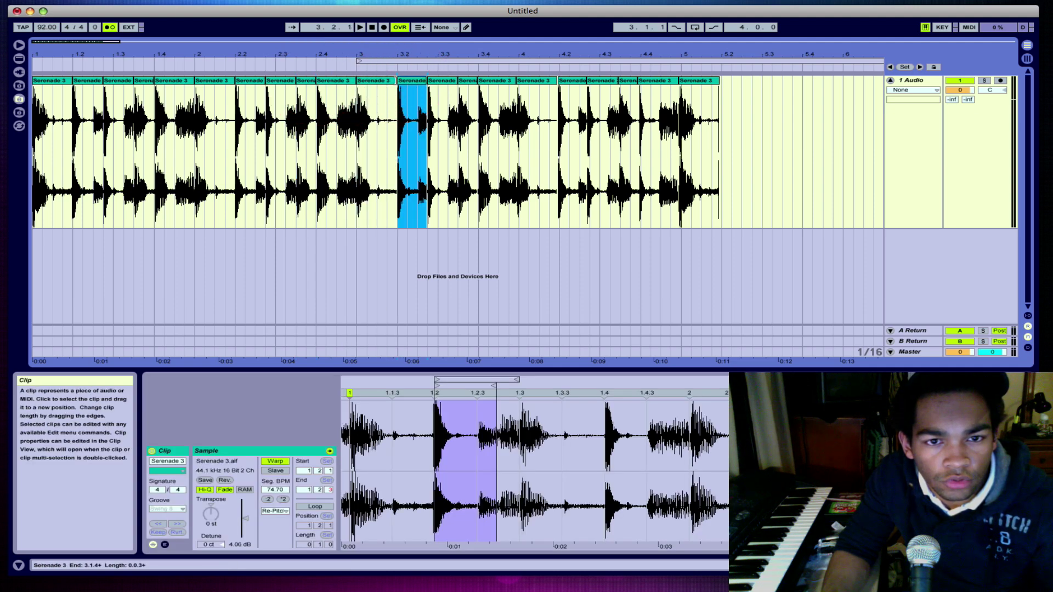
{"action": "left_click", "coordinate": [394, 81]}
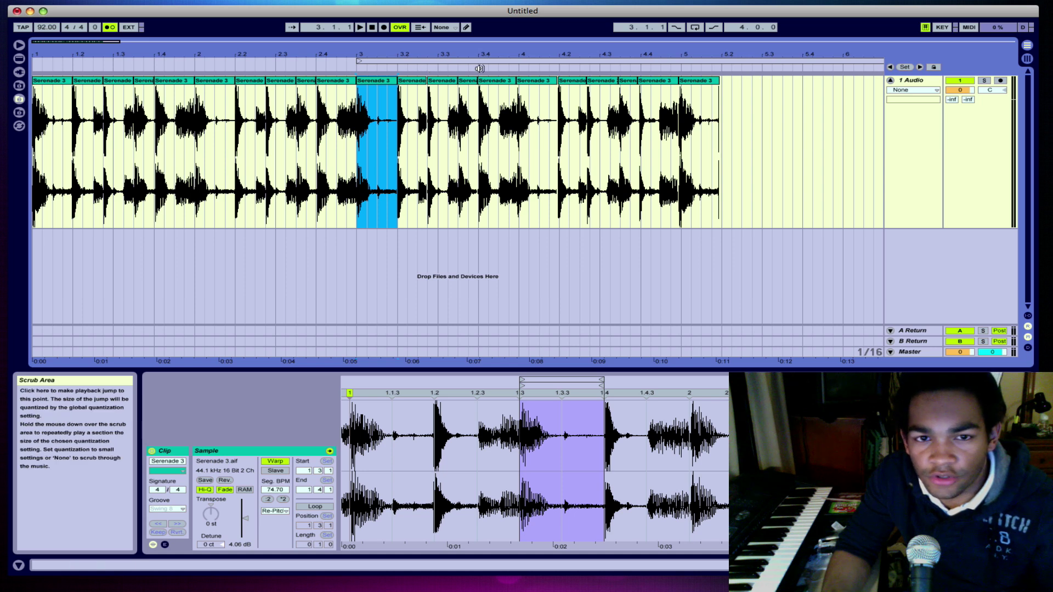
Play the arrangement from the beginning and move the four-bar loop brace to start at 1.1.2.
{"action": "double_click", "coordinate": [372, 29]}
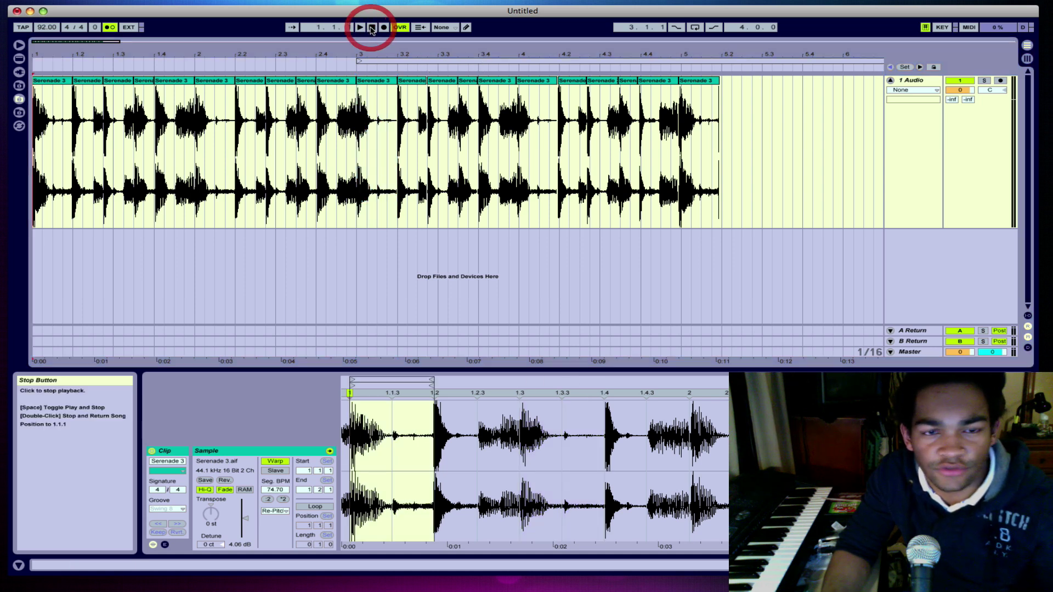
{"action": "key", "text": "space"}
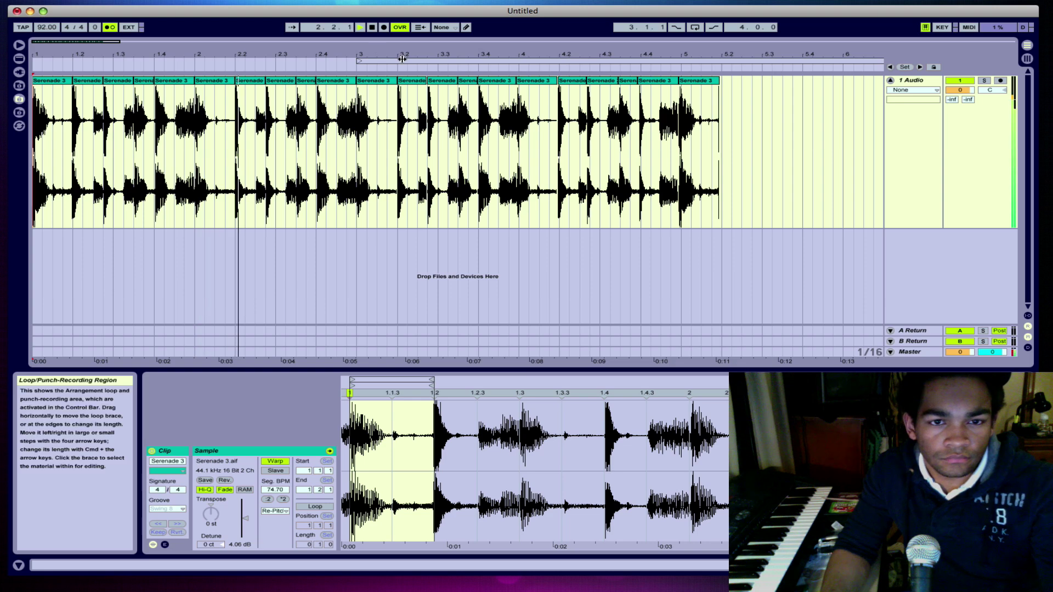
{"action": "left_click_drag", "start_coordinate": [404, 60], "coordinate": [88, 60]}
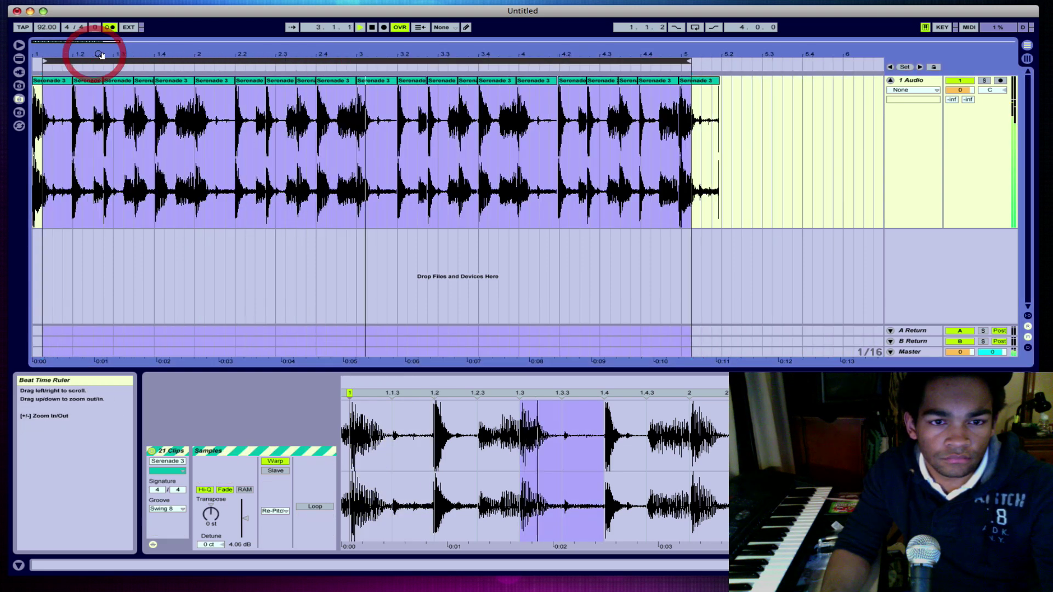
Extend the clip starting at 3.2.1 so that it ends on the grid at 3.2.4.
{"action": "left_click", "coordinate": [427, 81]}
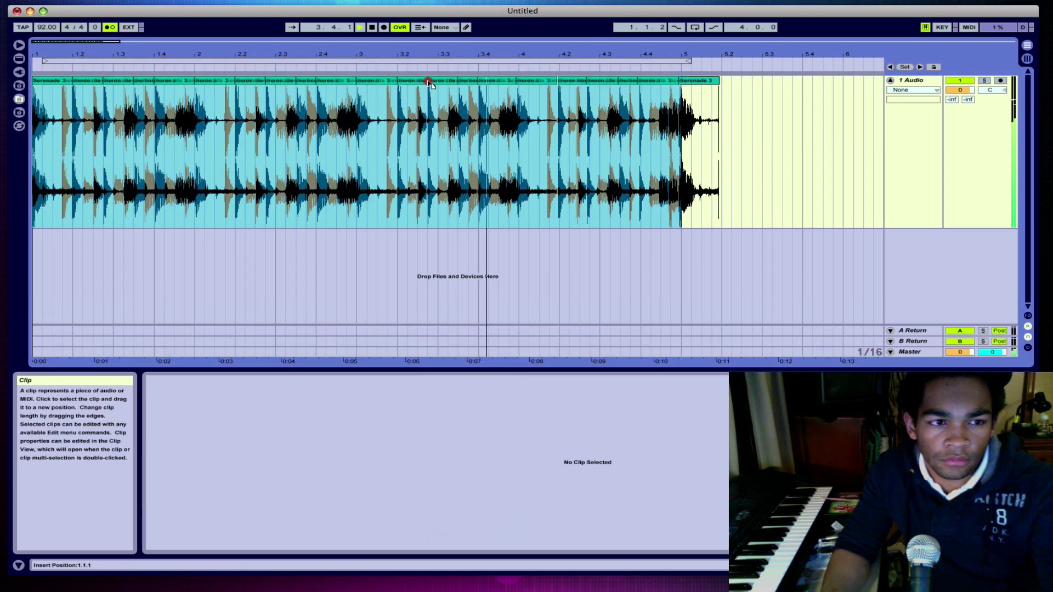
{"action": "left_click", "coordinate": [428, 81]}
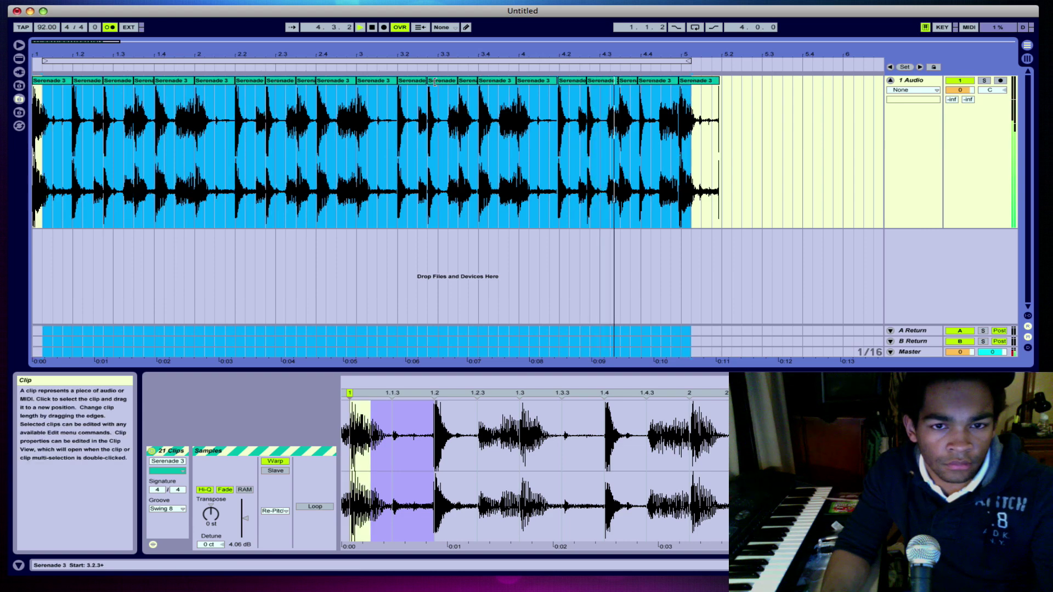
{"action": "left_click", "coordinate": [733, 140]}
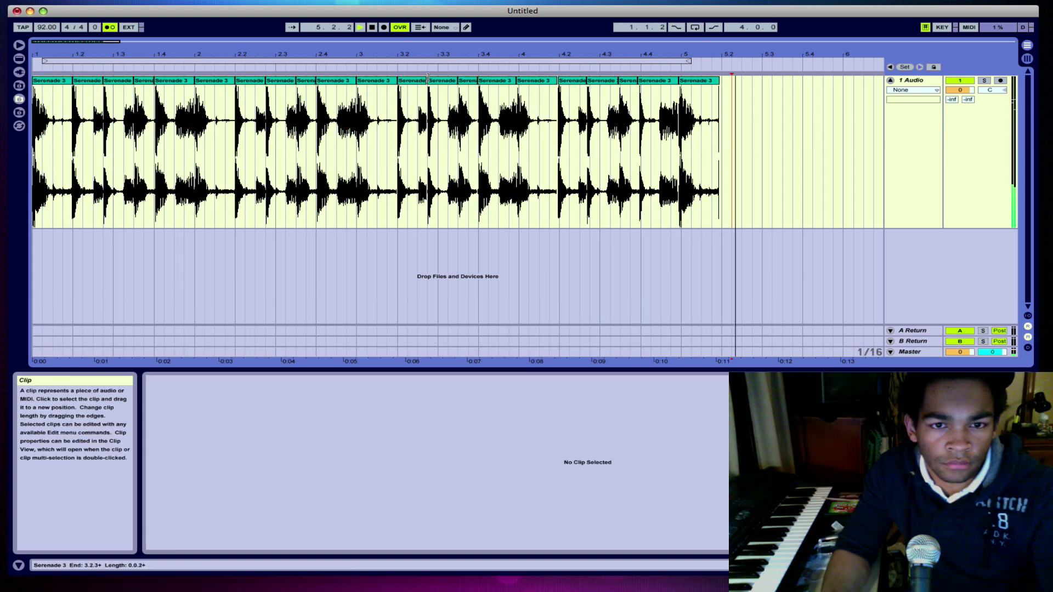
{"action": "left_click", "coordinate": [437, 81]}
{"action": "left_click", "coordinate": [426, 80]}
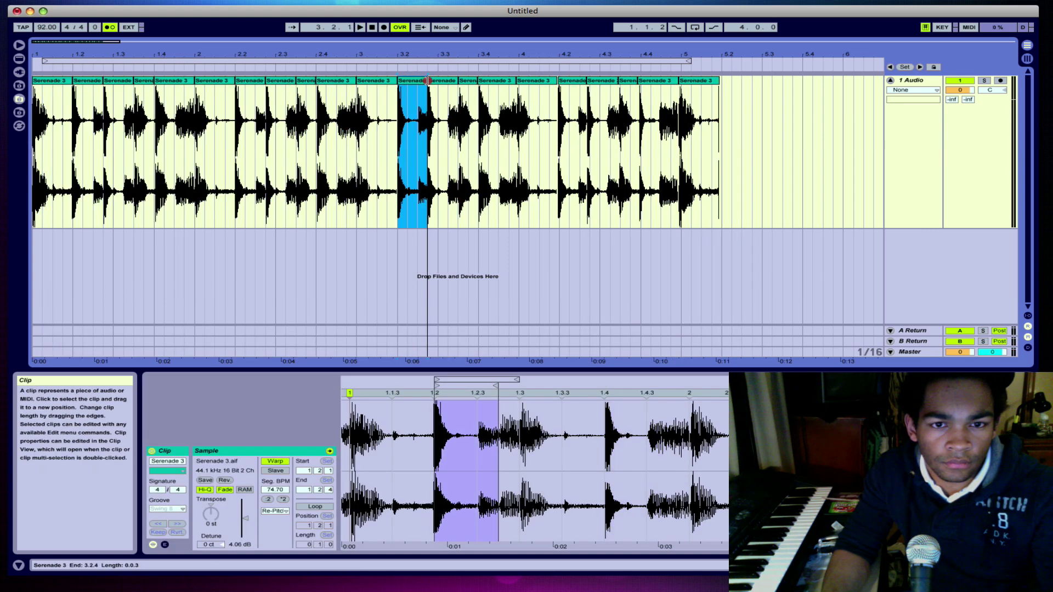
Set the arrangement loop to start at 1.1.1 with length 4.1.0, and activate looping during playback.
{"action": "left_click", "coordinate": [389, 62]}
{"action": "key", "text": "space"}
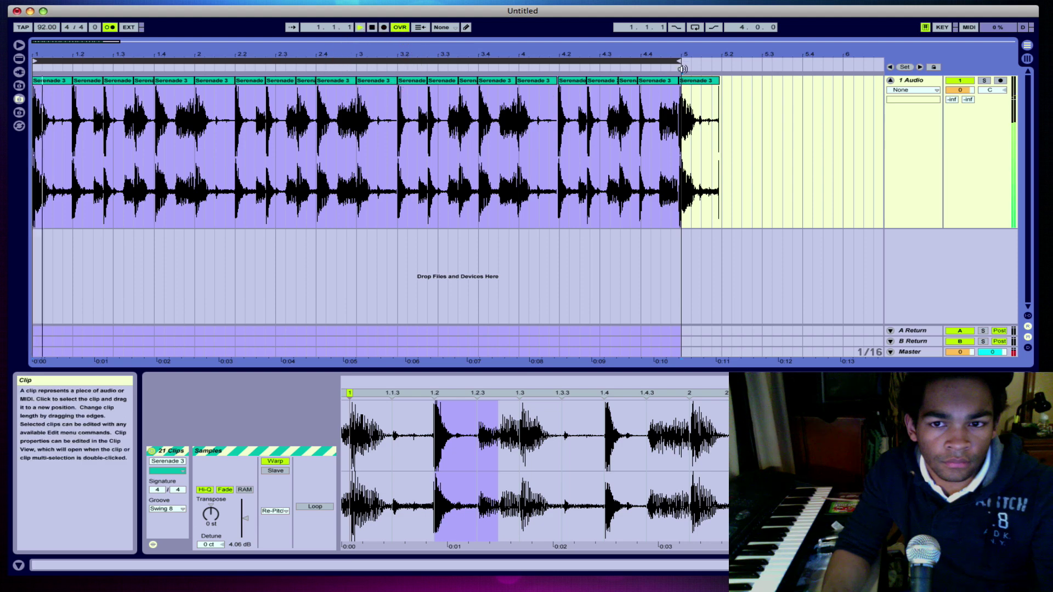
{"action": "left_click_drag", "start_coordinate": [681, 61], "coordinate": [718, 61]}
{"action": "left_click", "coordinate": [695, 27]}
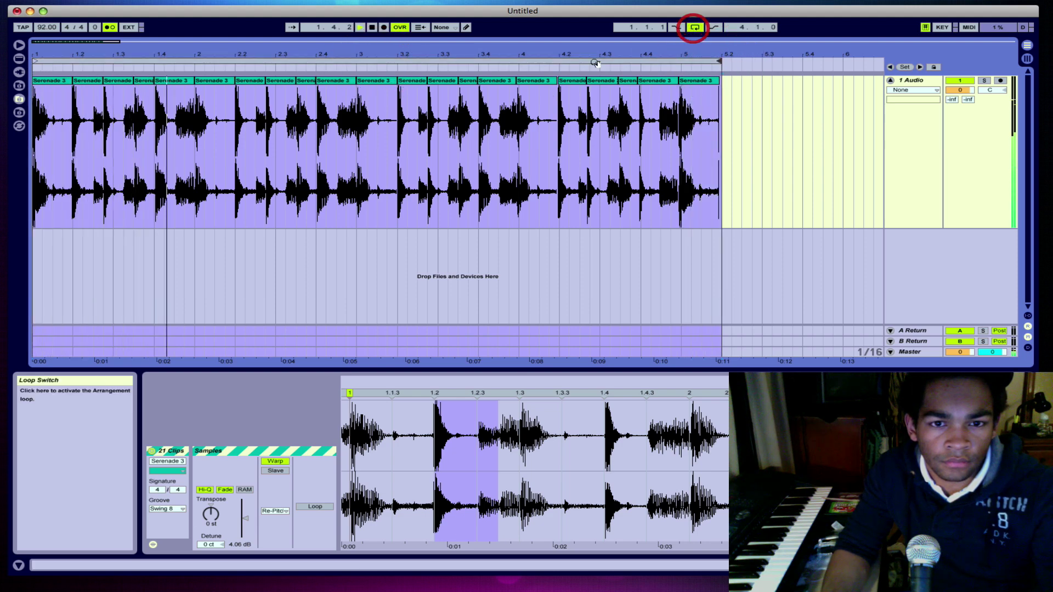
Snap the clip at bar 4 to the grid and extend the preceding clip to meet it.
{"action": "left_click_drag", "start_coordinate": [512, 81], "coordinate": [537, 84]}
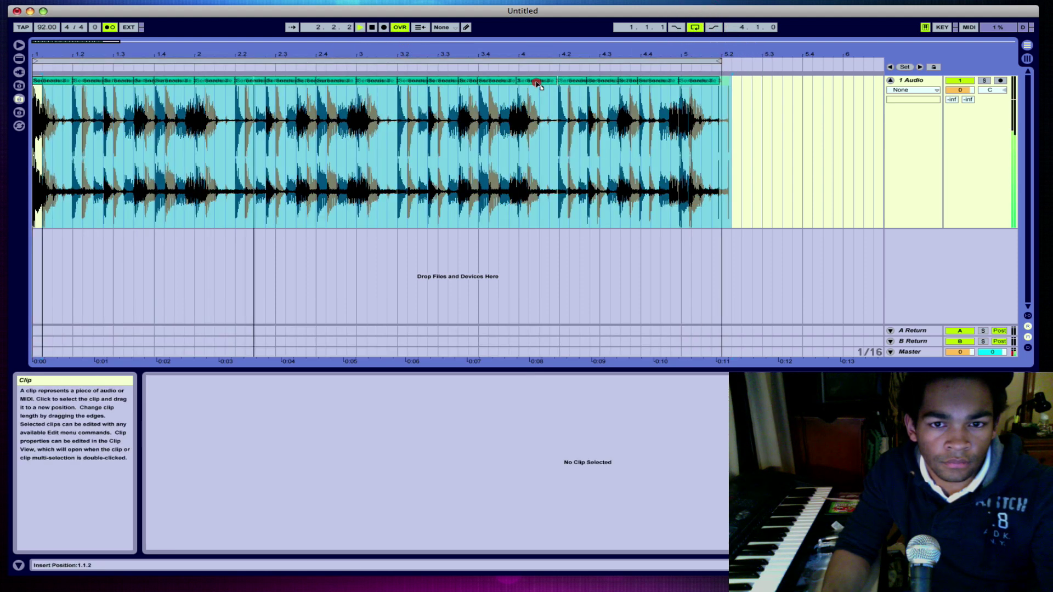
{"action": "left_click", "coordinate": [722, 94]}
{"action": "left_click", "coordinate": [537, 82]}
{"action": "left_click", "coordinate": [537, 82]}
{"action": "left_click", "coordinate": [536, 83]}
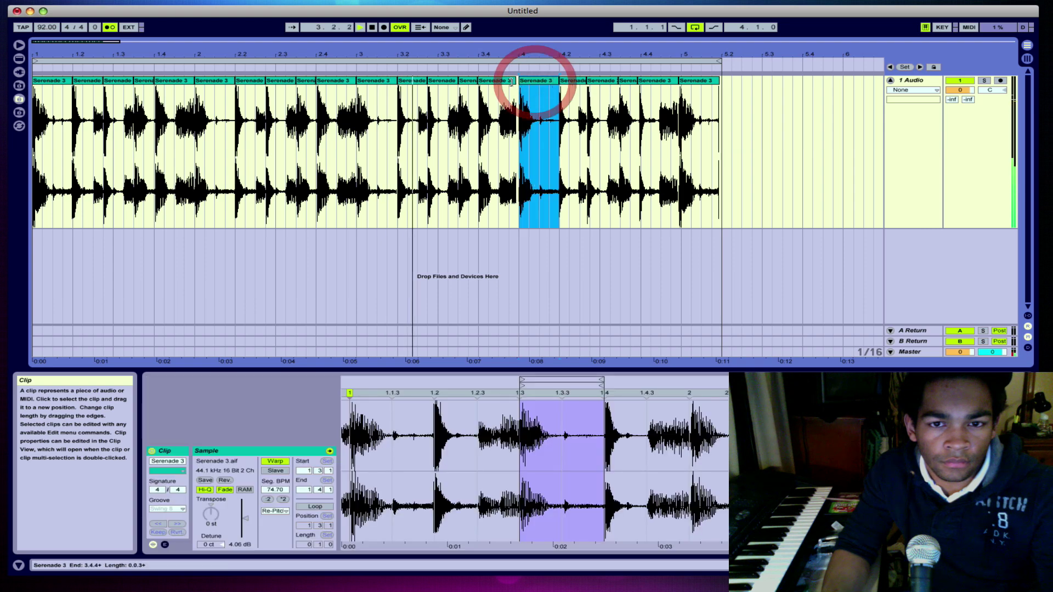
{"action": "key", "text": "Left"}
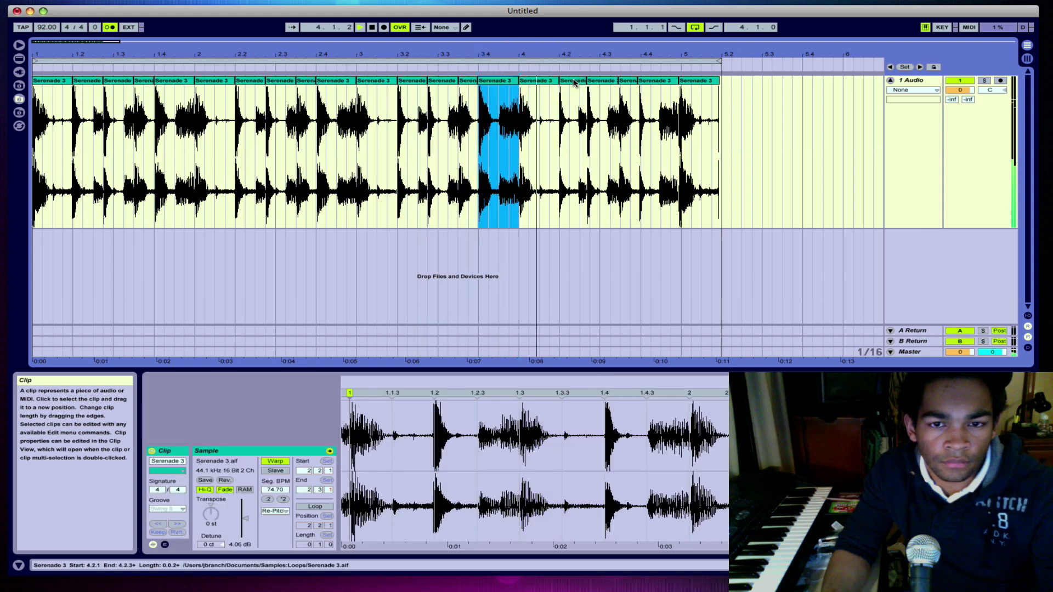
Snap the last clip's start to bar 5 and shorten the arrangement loop to 4.0.0.
{"action": "mouse_move", "coordinate": [694, 83]}
{"action": "left_mouse_down"}
{"action": "mouse_move", "coordinate": [707, 84]}
{"action": "mouse_move", "coordinate": [695, 83]}
{"action": "mouse_move", "coordinate": [702, 63]}
{"action": "mouse_move", "coordinate": [680, 66]}
{"action": "left_mouse_up"}
{"action": "left_click", "coordinate": [678, 81]}
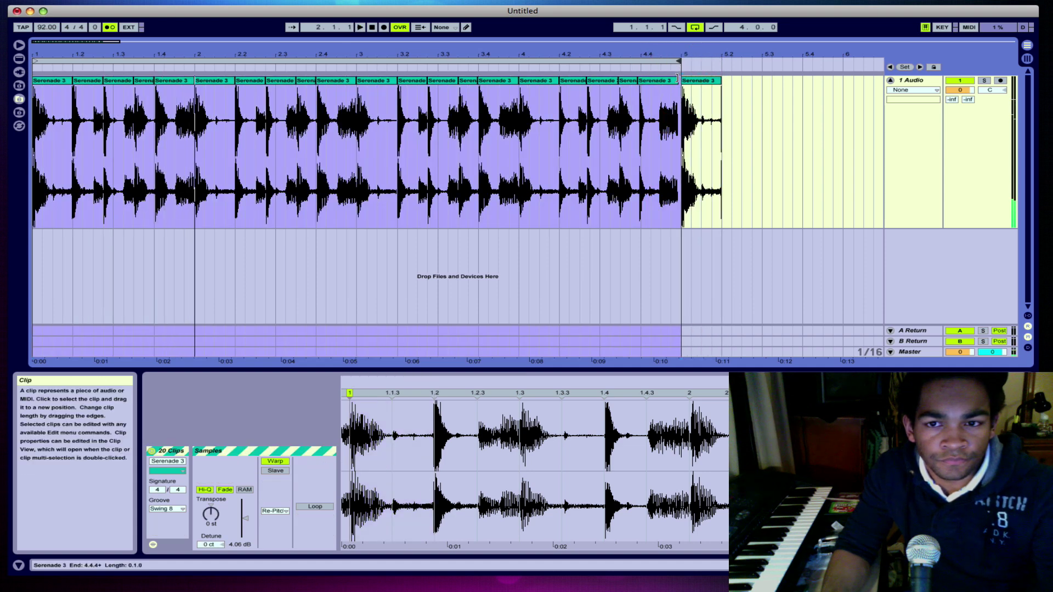
{"action": "left_click", "coordinate": [678, 77]}
{"action": "left_click", "coordinate": [743, 98]}
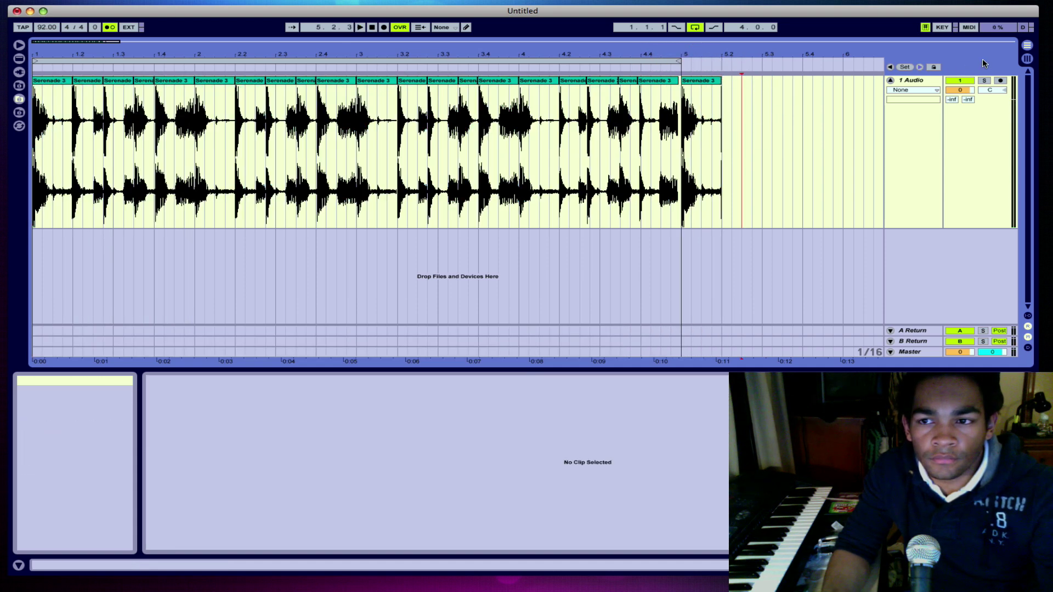
Audition the MIDI-triggered chops in the Session view, and stop the transport at 1.1.1.
{"action": "left_click", "coordinate": [1024, 61]}
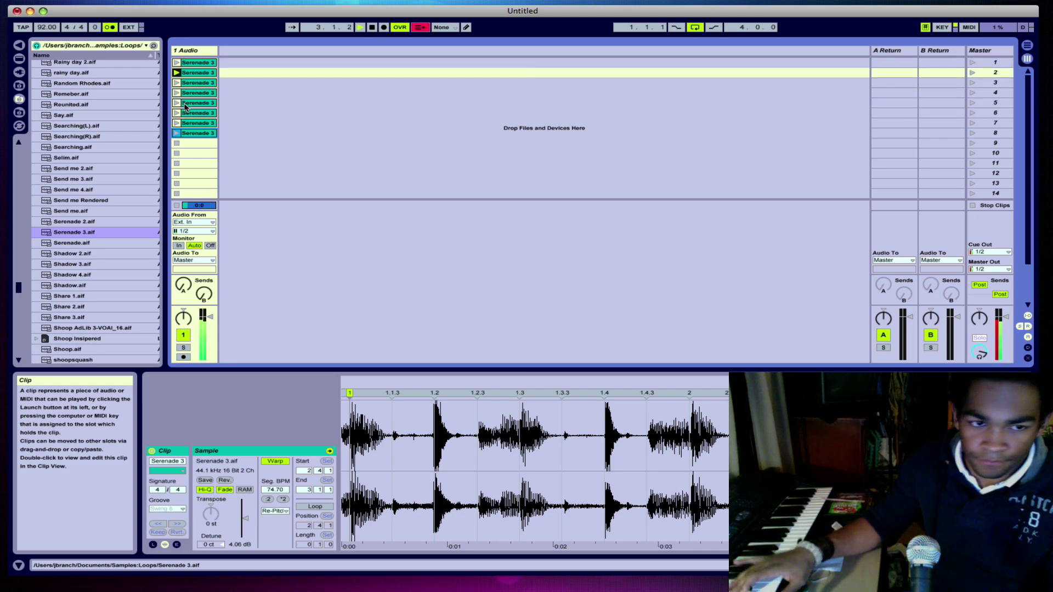
{"action": "left_click", "coordinate": [371, 27]}
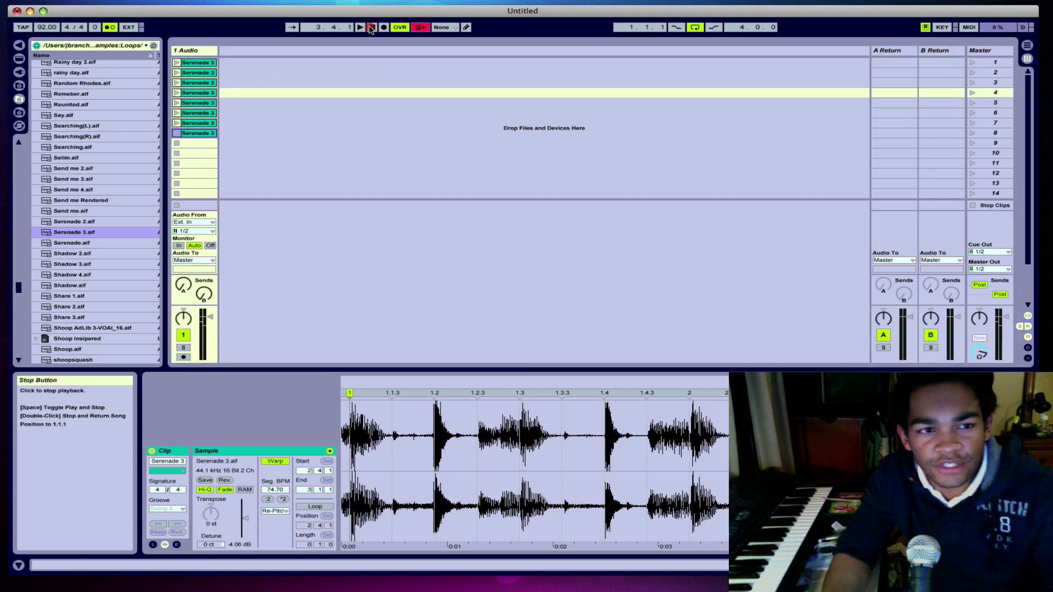
{"action": "left_click", "coordinate": [370, 28]}
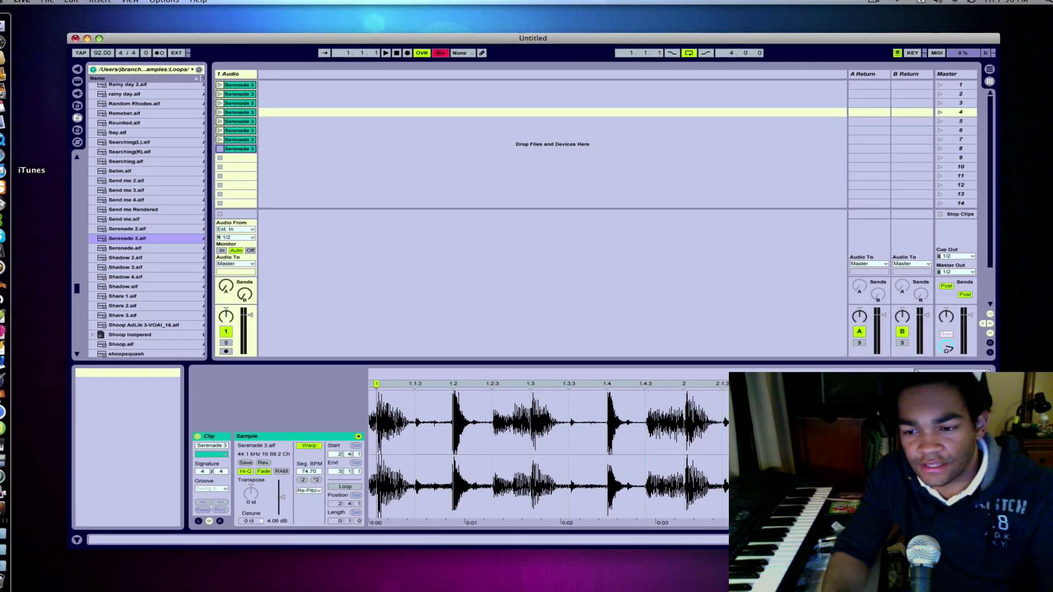
Switch to iTunes to listen to Gold Fetish 2nd Mix, and return to Ableton Live.
{"action": "left_click", "coordinate": [2, 173]}
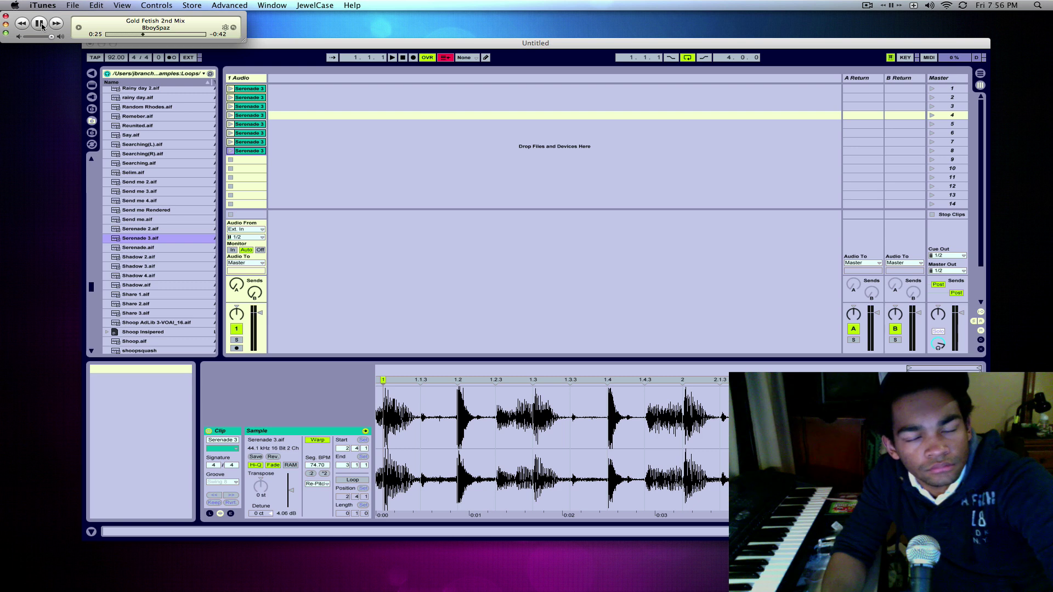
{"action": "left_click", "coordinate": [244, 43]}
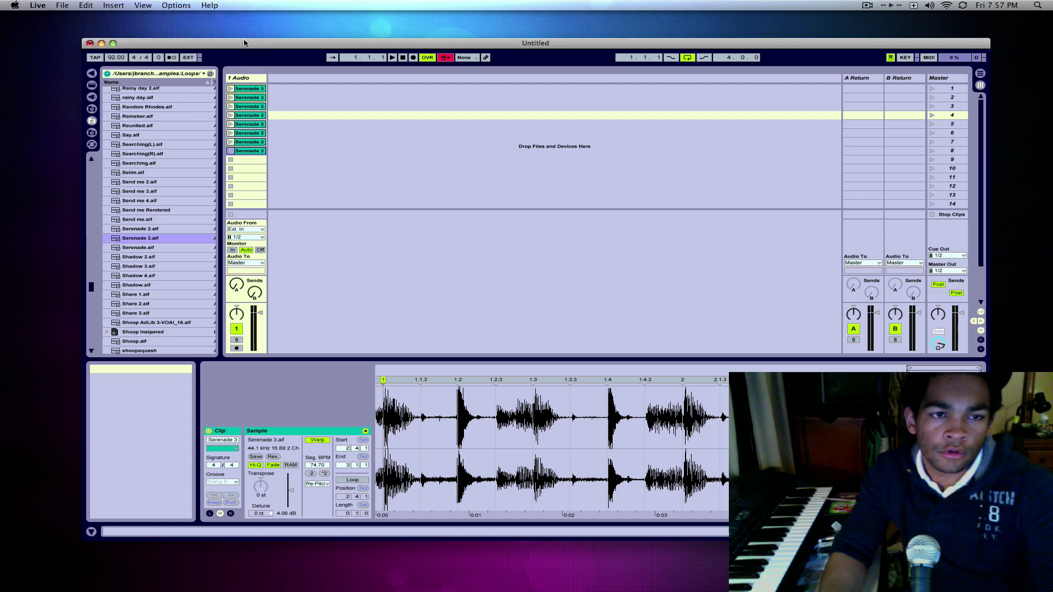
{"action": "left_click_drag", "start_coordinate": [255, 44], "coordinate": [240, 39]}
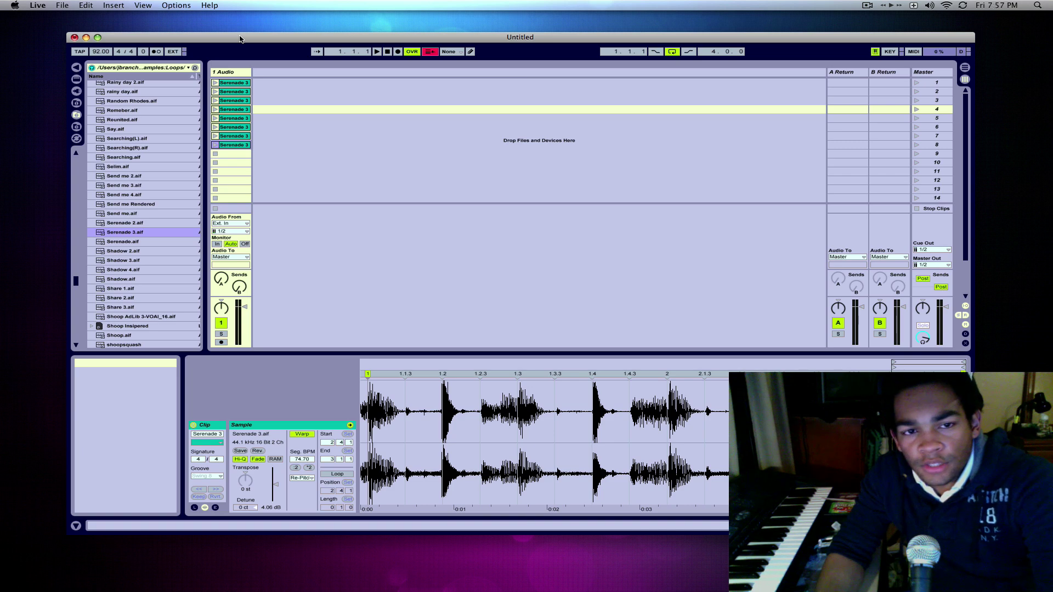
{"action": "left_click_drag", "start_coordinate": [239, 39], "coordinate": [253, 39]}
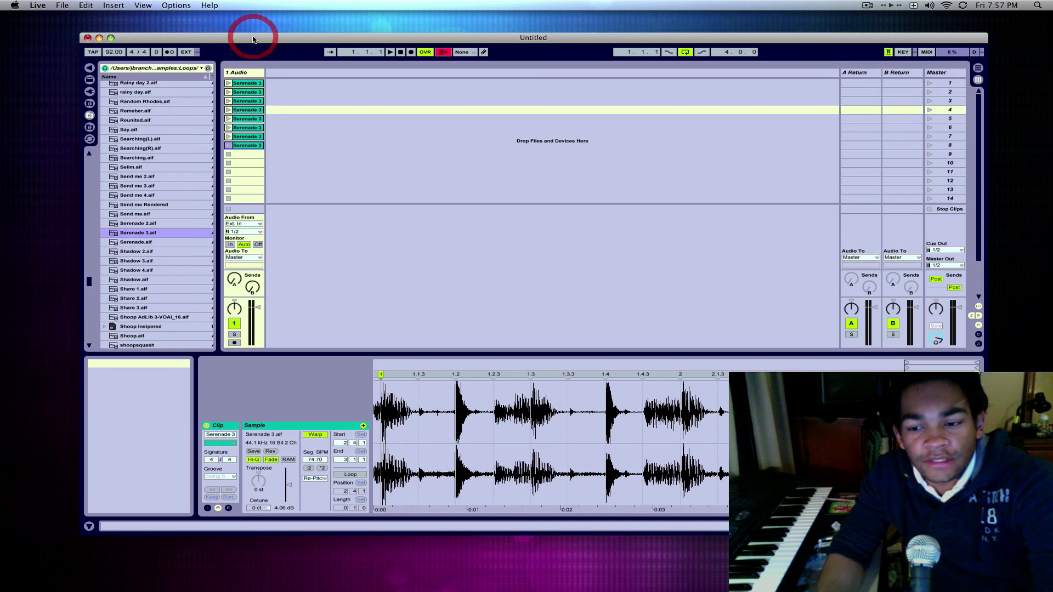